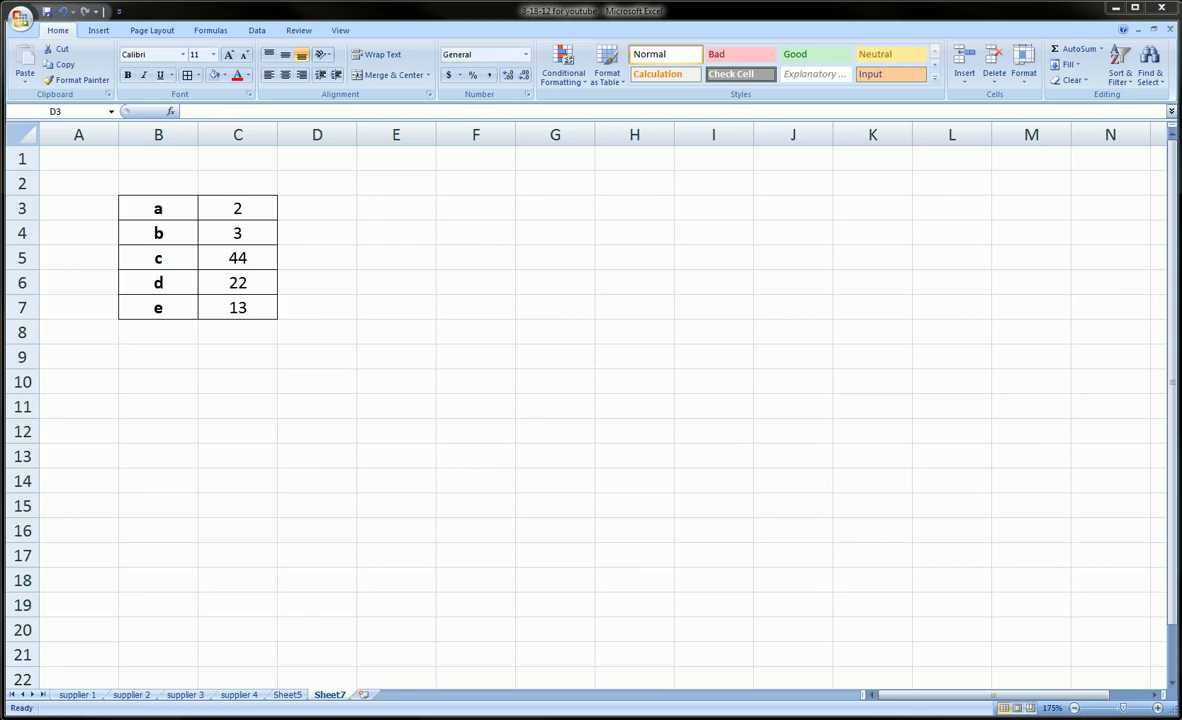
Step: Enter the sample text aa in cell B9 and bbb in cell B10
click(166, 352)
text(aa)
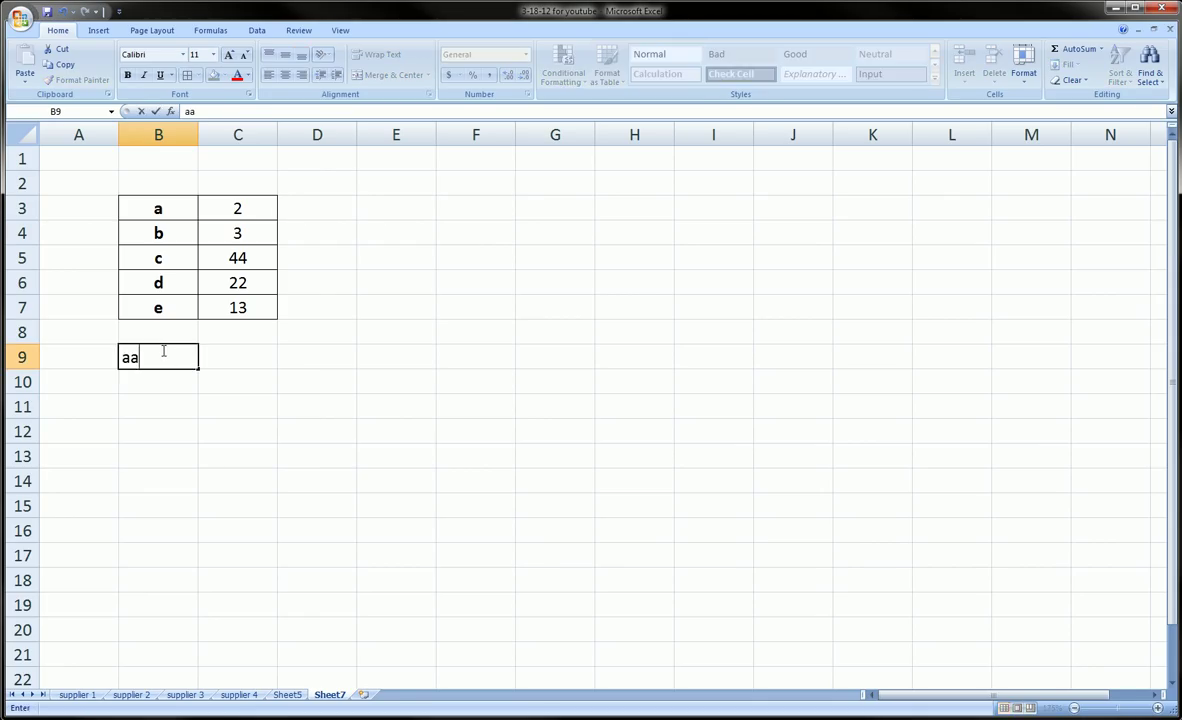
key(Return)
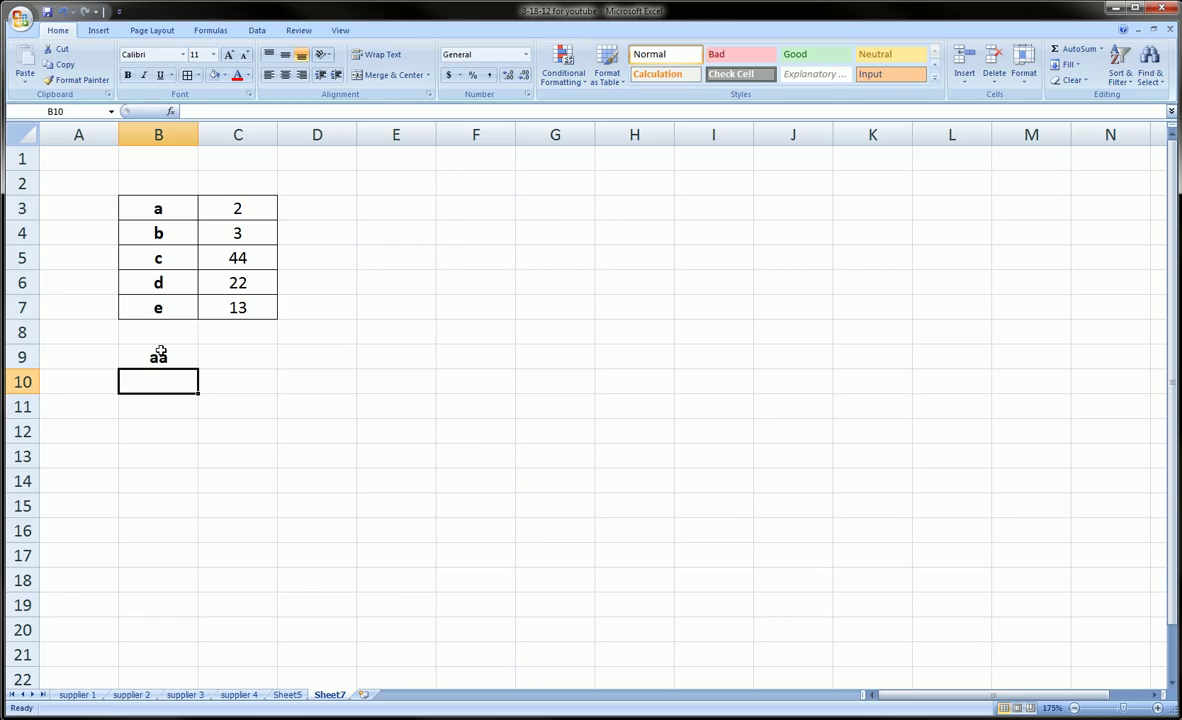
text(bbb)
key(Return)
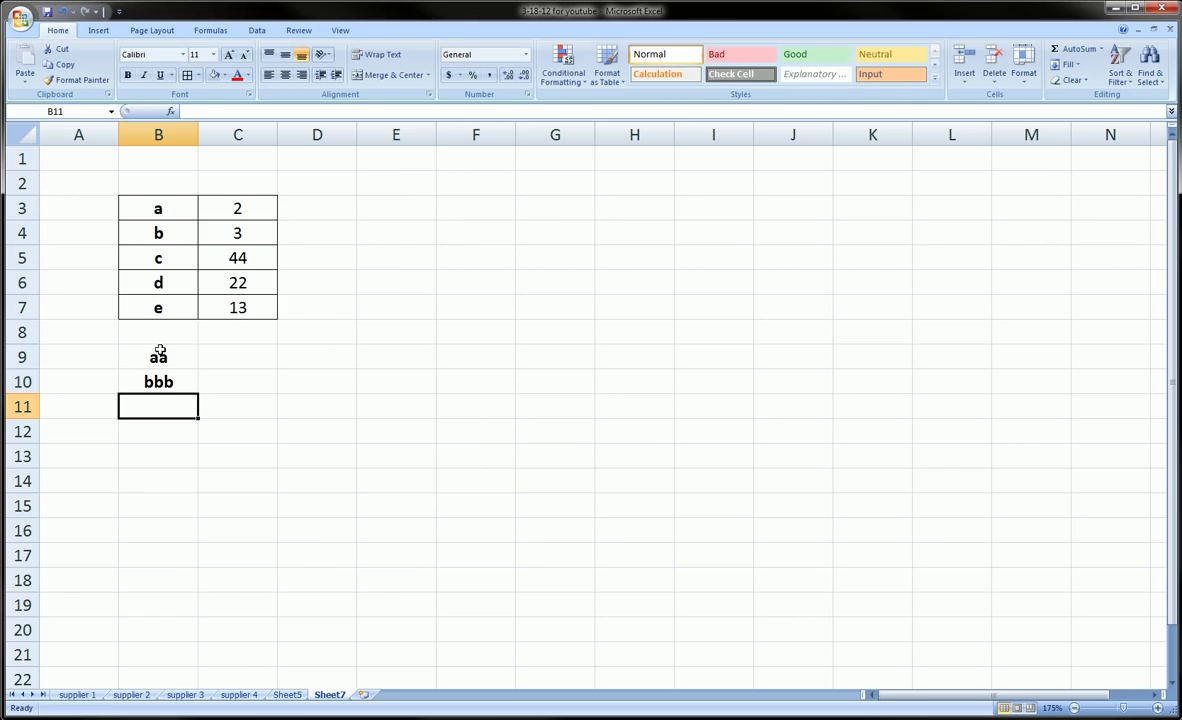
Step: Clear the sample text from cells B9 and B10
drag(159, 352, 150, 382)
key(Delete)
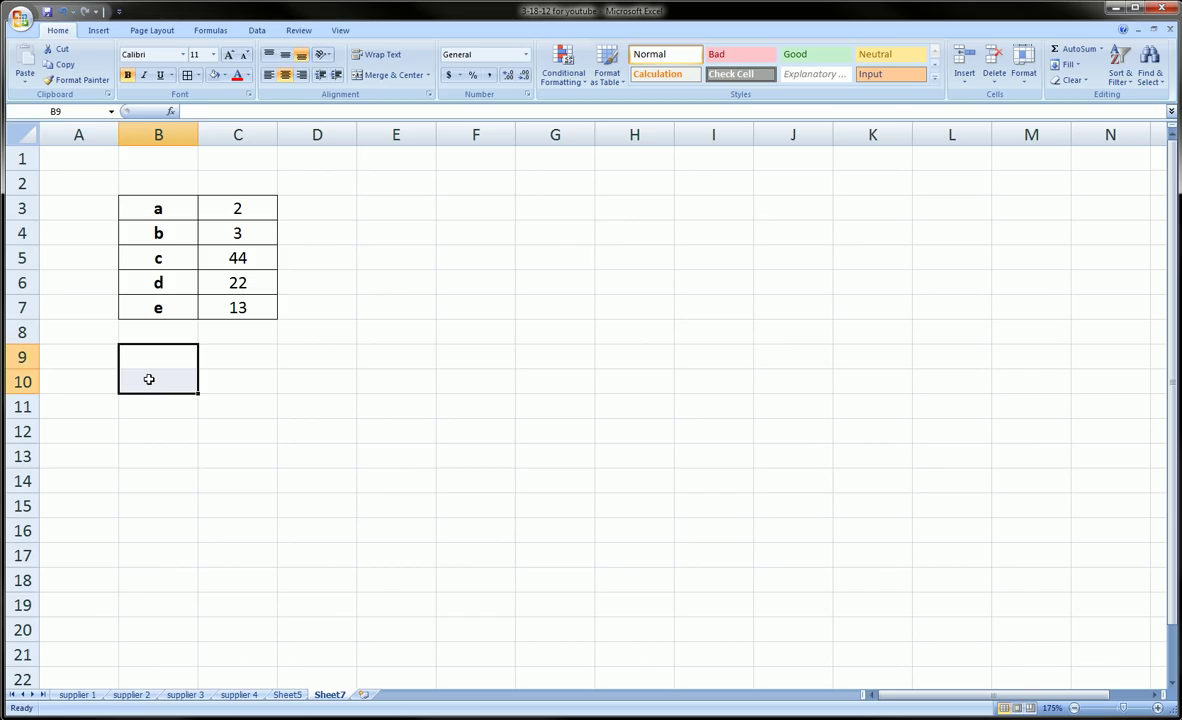
click(108, 407)
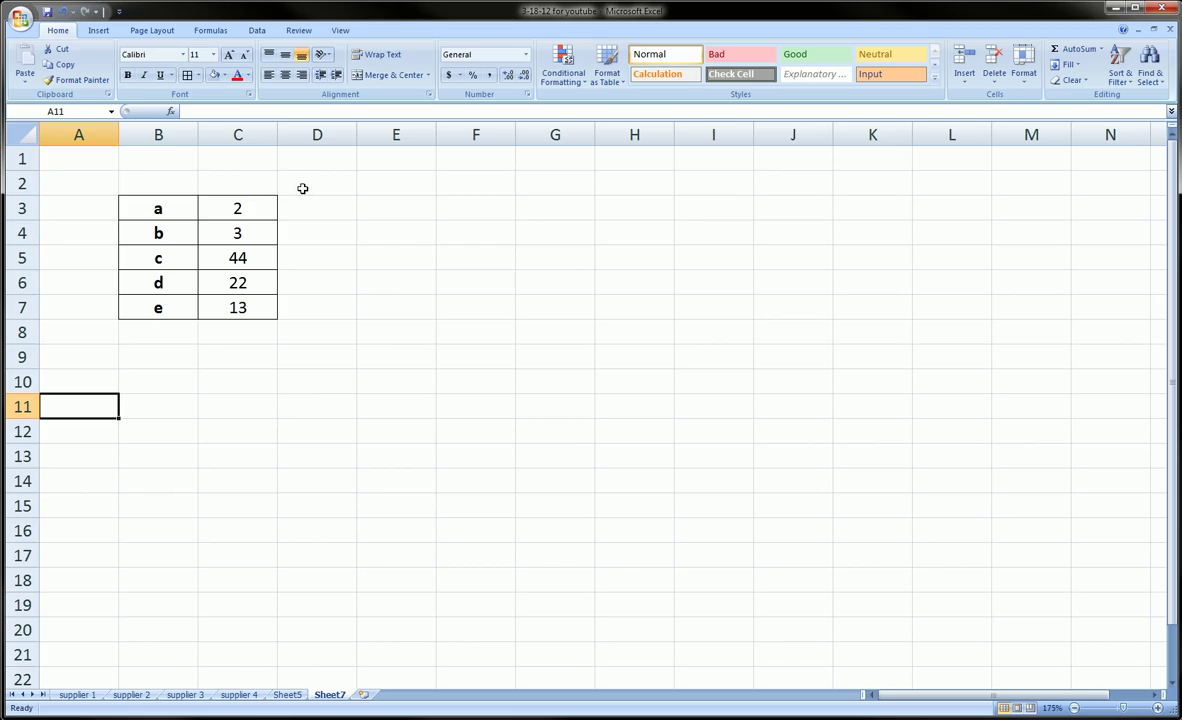
Step: Change the last grade label in cell B7 to f
click(169, 300)
text(f)
key(Return)
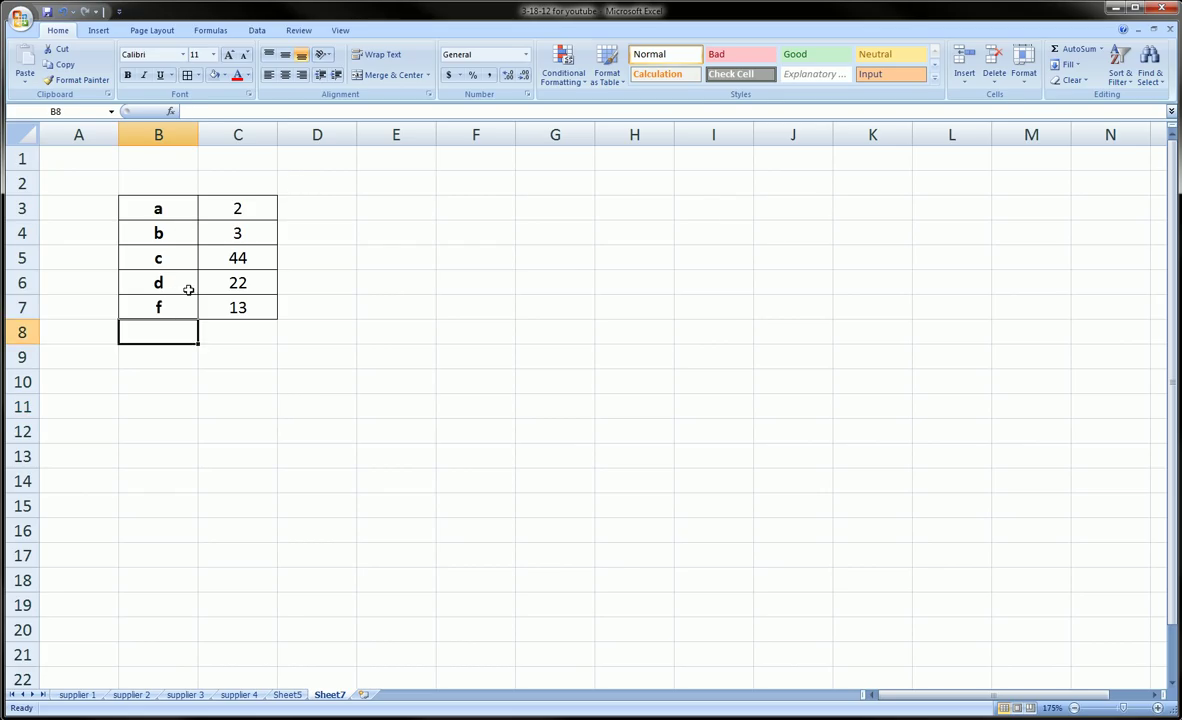
Step: Add the column headings Grades in cell B2 and Freq in cell C2
click(171, 174)
text(G)
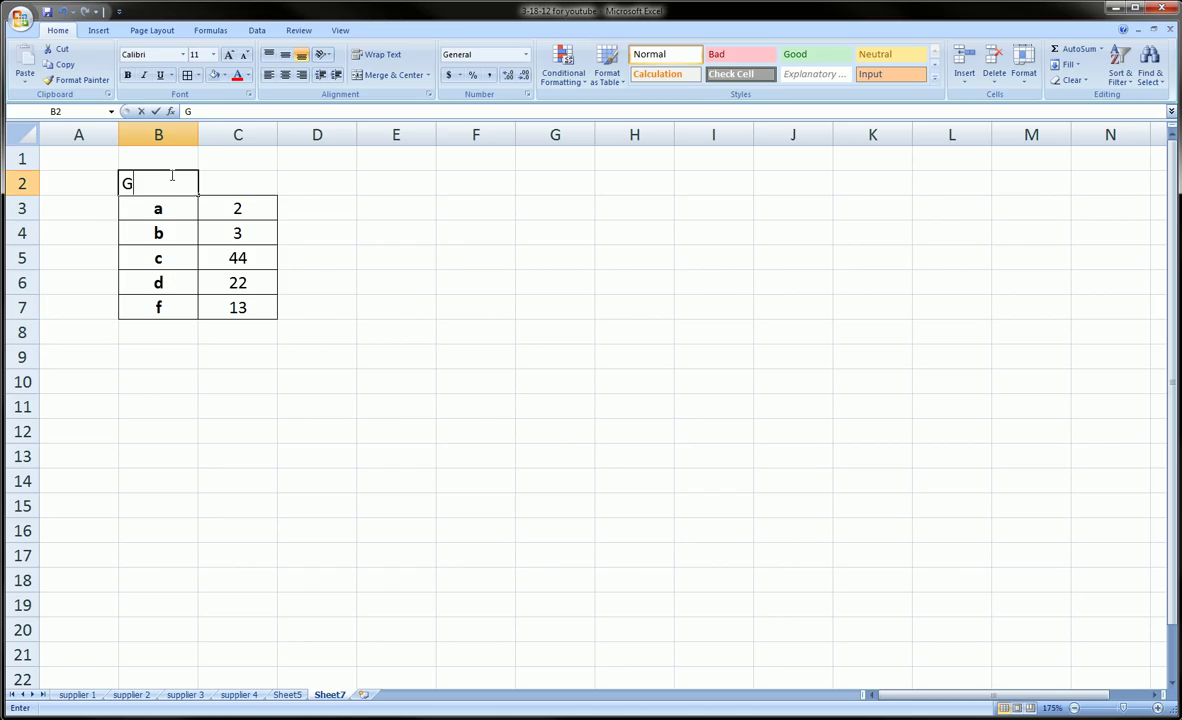
text(rades)
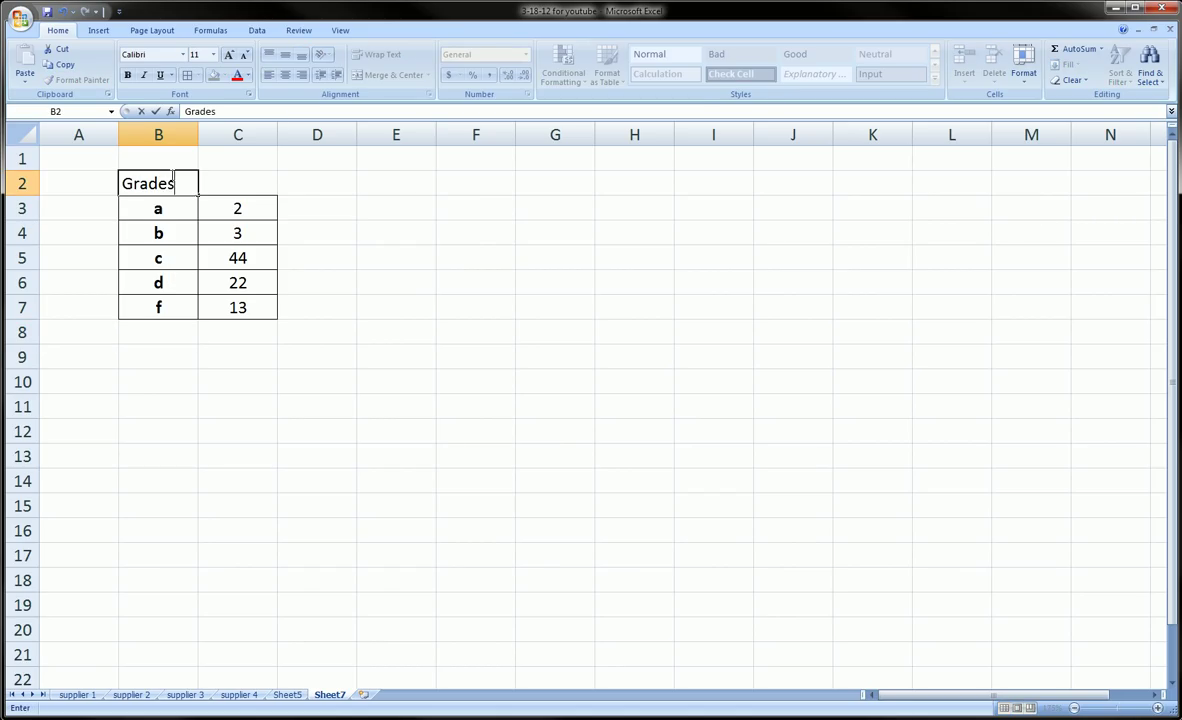
key(Tab)
text(Freq)
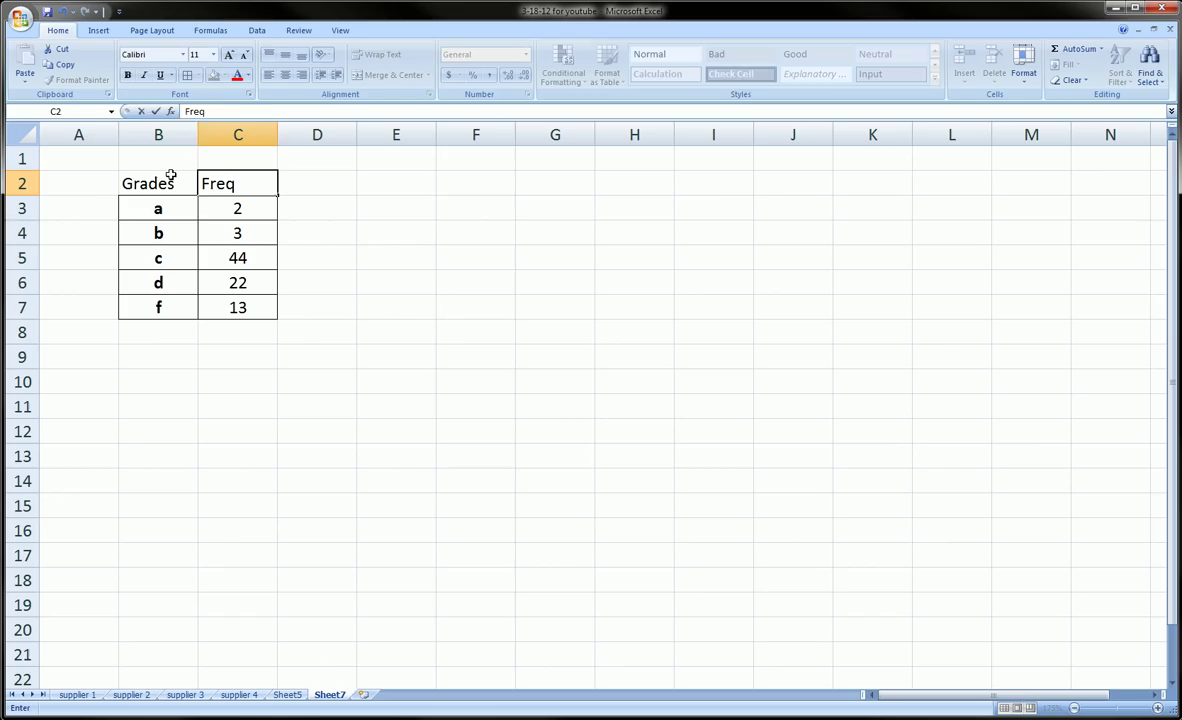
click(171, 174)
Step: Make the headings in B2:C2 bold and center them
drag(202, 172, 178, 187)
key(ctrl+b)
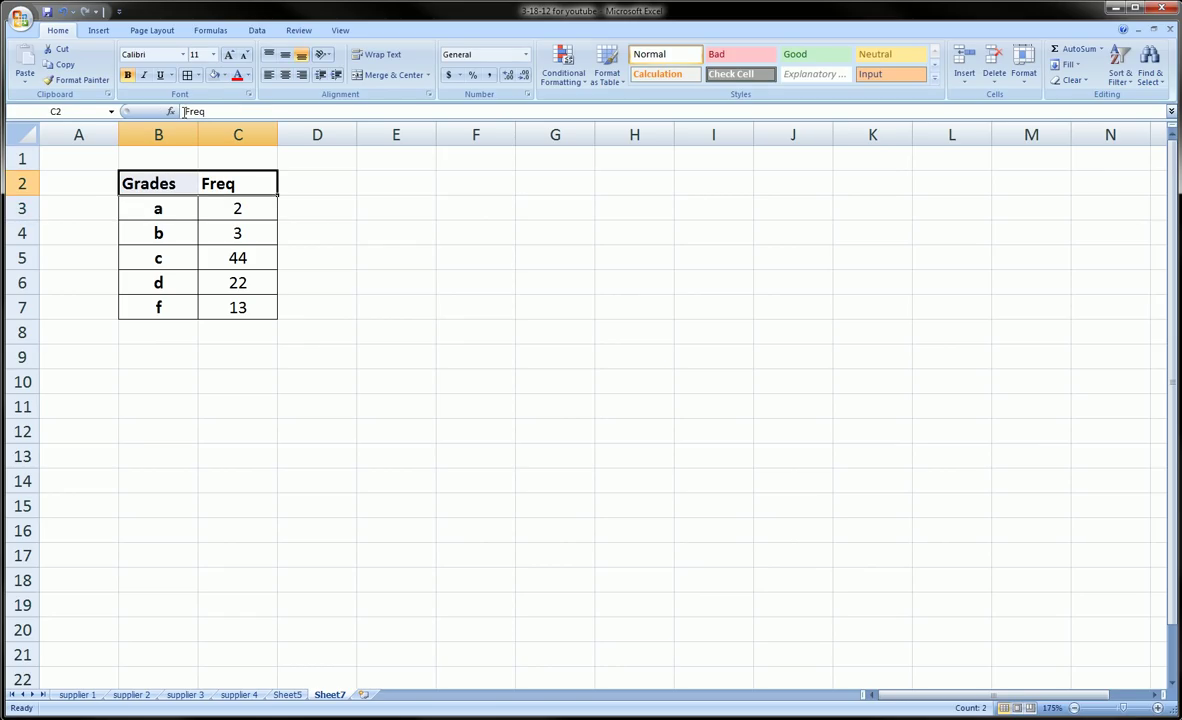
click(285, 75)
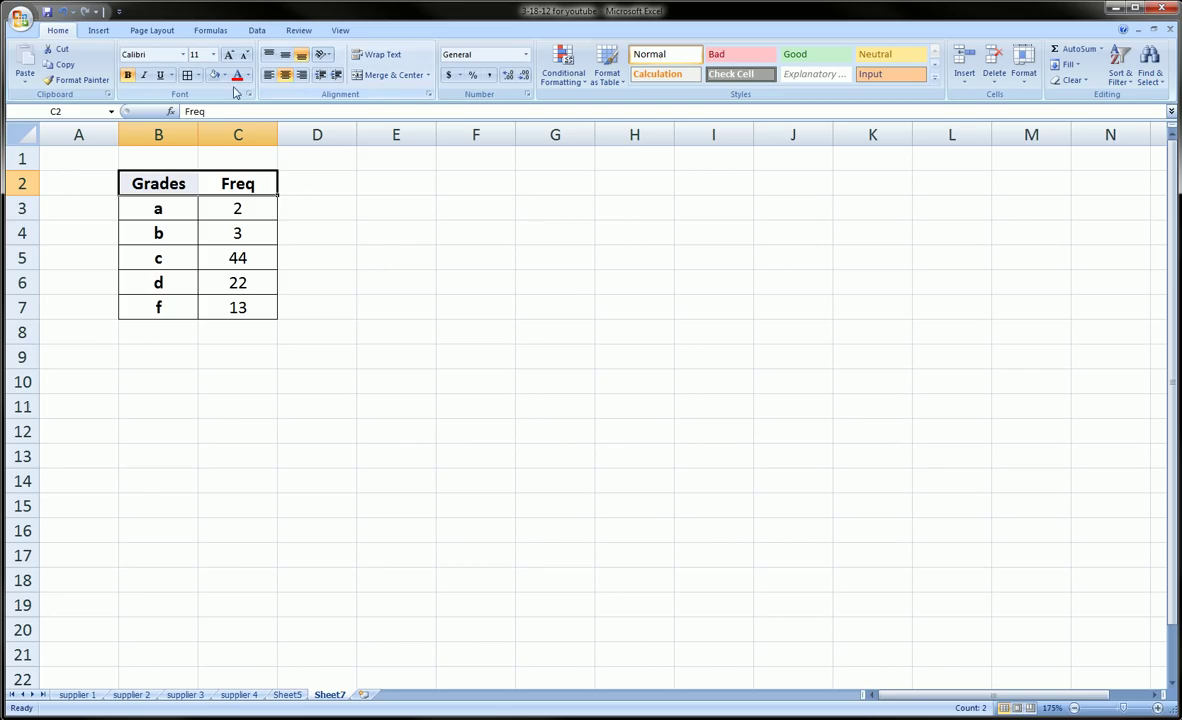
click(296, 236)
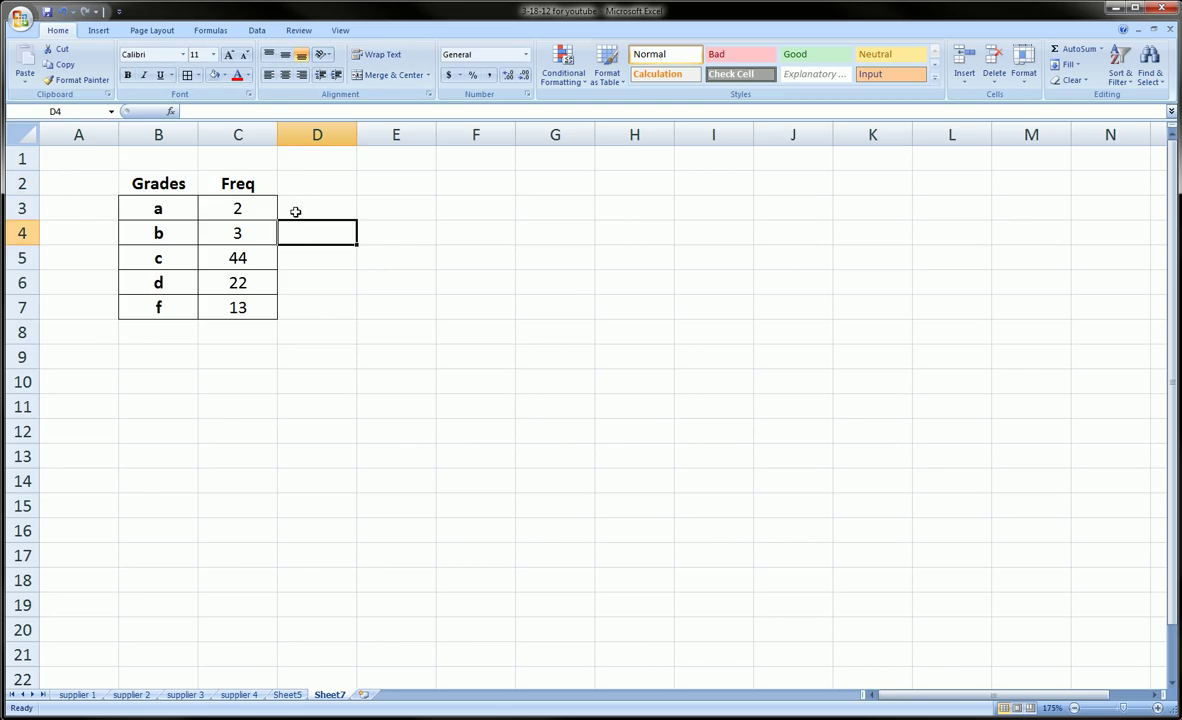
drag(296, 212, 295, 309)
click(303, 277)
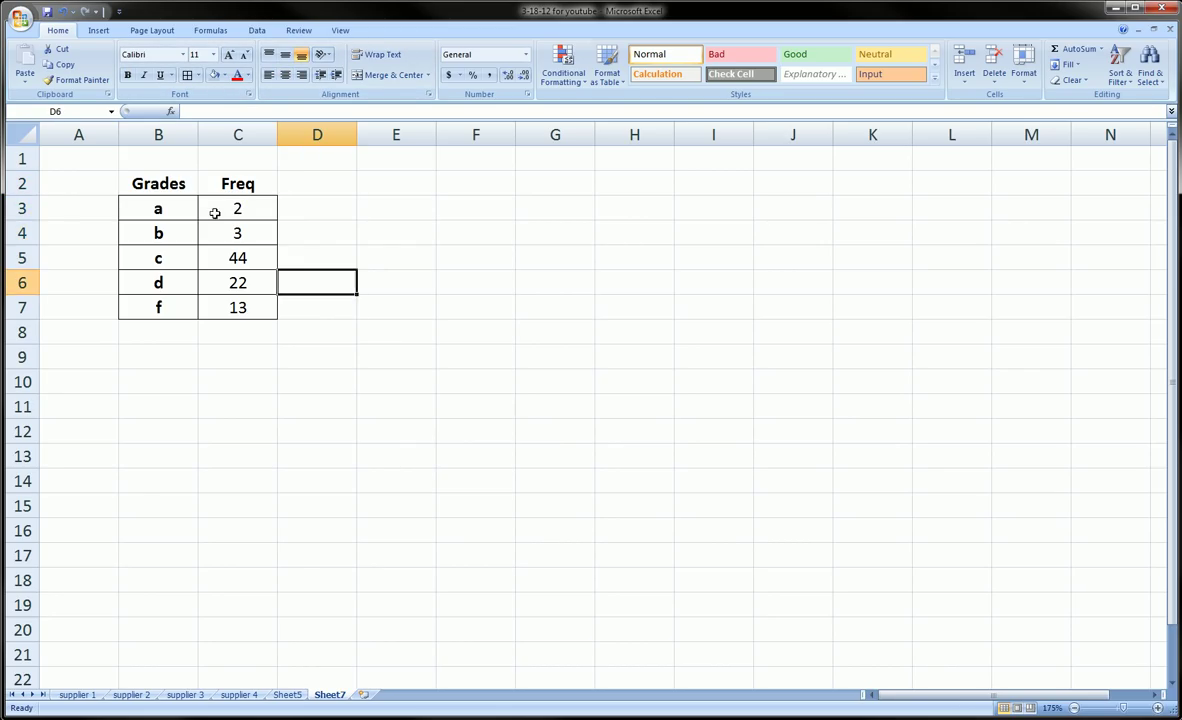
Step: Insert a 2-D pie chart of the grade frequencies in B3:C7
drag(168, 213, 222, 309)
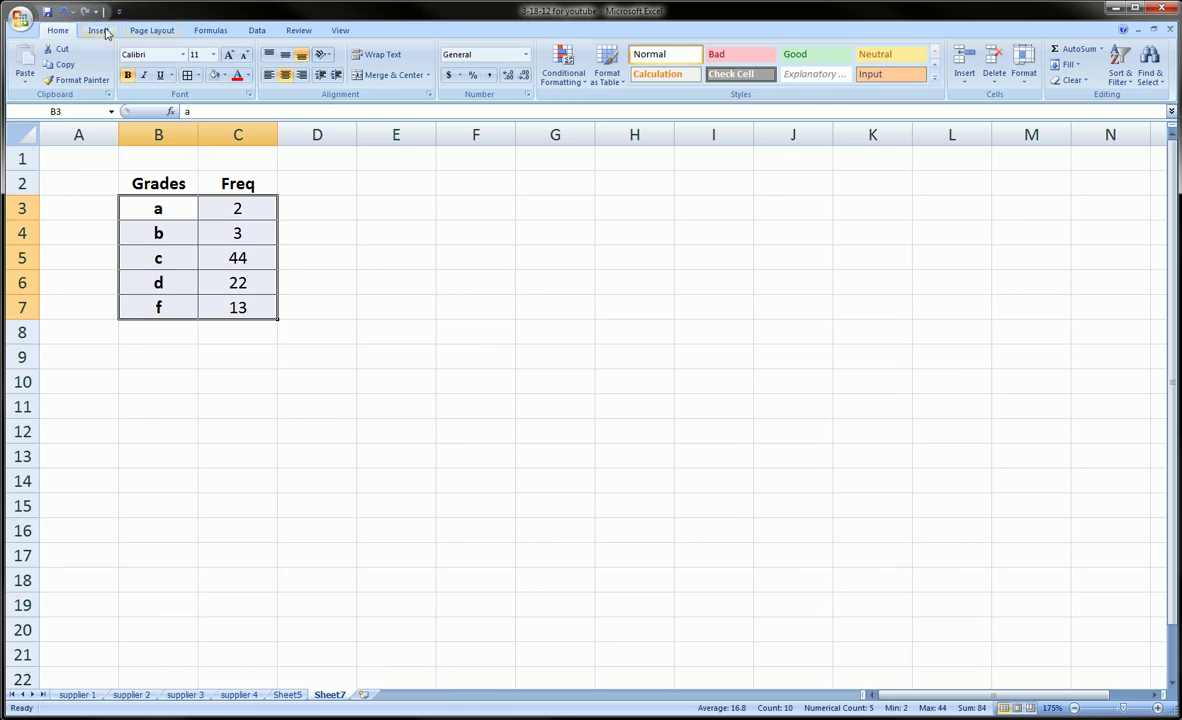
click(98, 30)
click(302, 60)
click(280, 114)
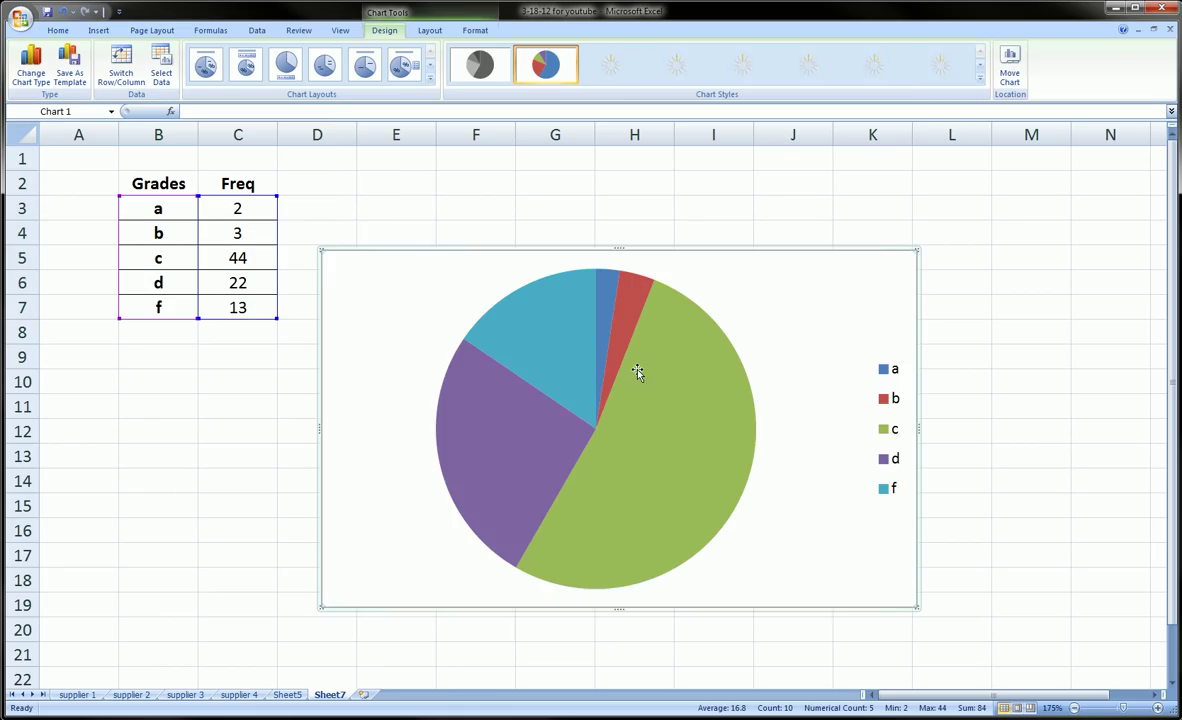
Step: Shrink the pie chart and place it below the grades table, covering about A9 to D19
drag(812, 303, 765, 369)
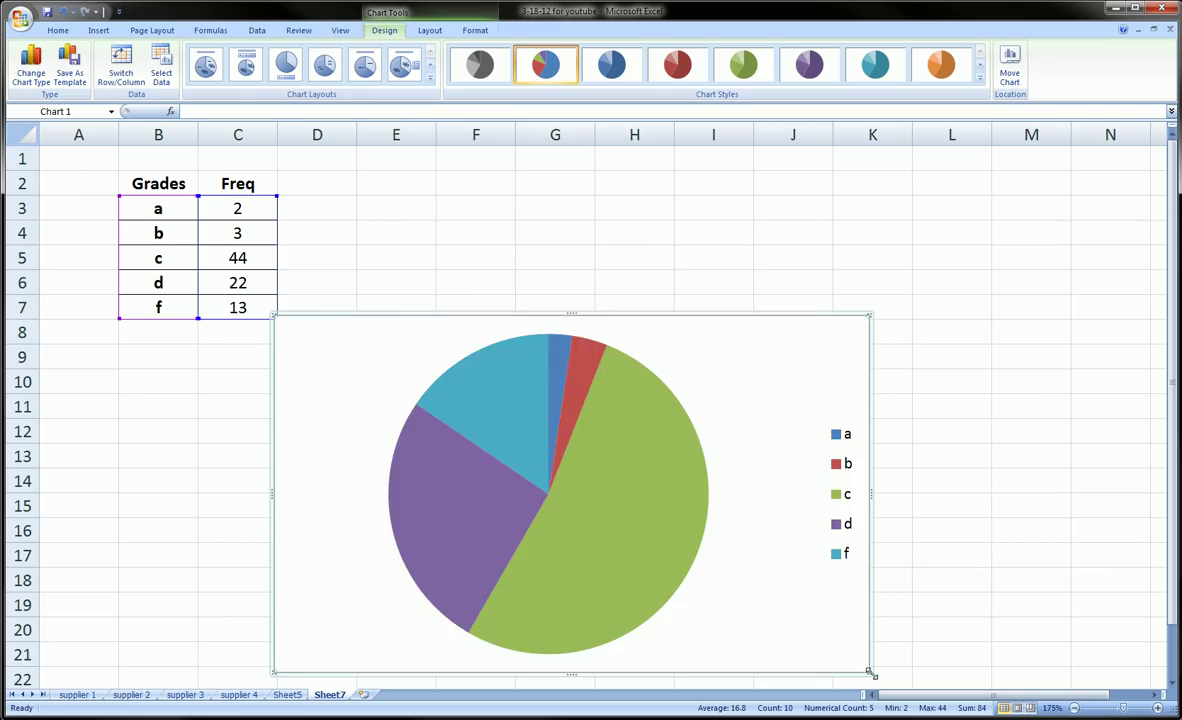
drag(870, 673, 541, 590)
drag(447, 362, 278, 390)
click(391, 360)
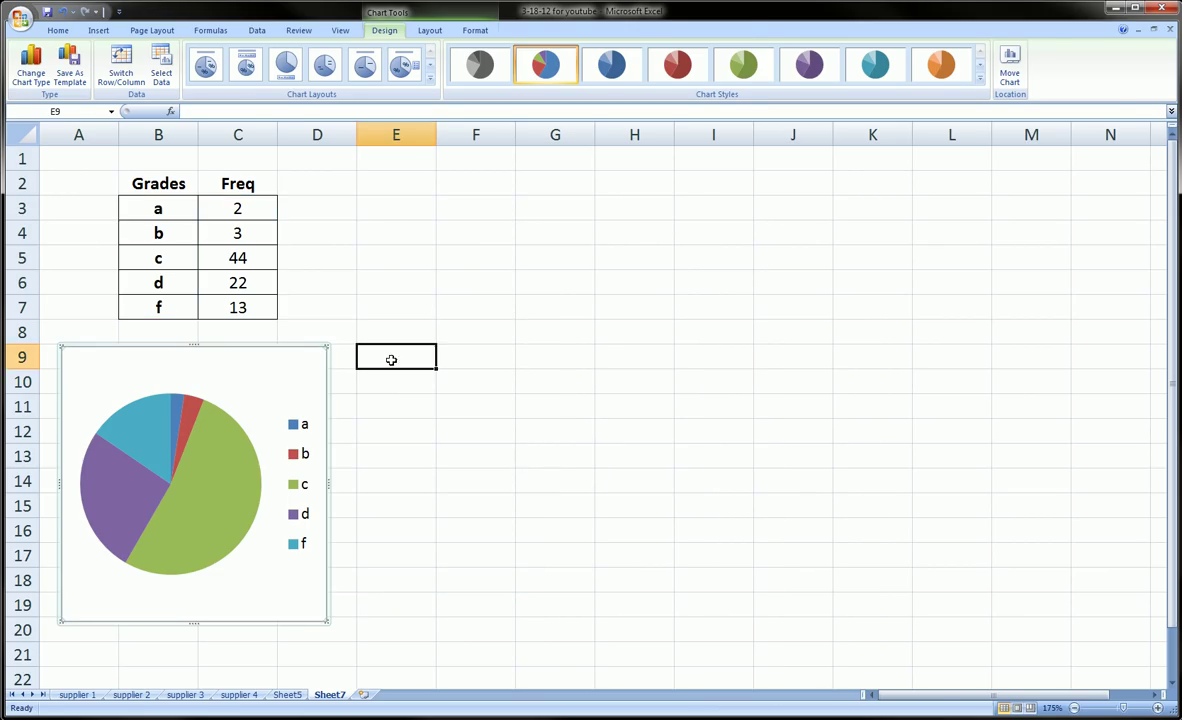
Step: Insert a 2-D clustered bar chart of the grade frequencies in B3:C7
drag(170, 205, 210, 302)
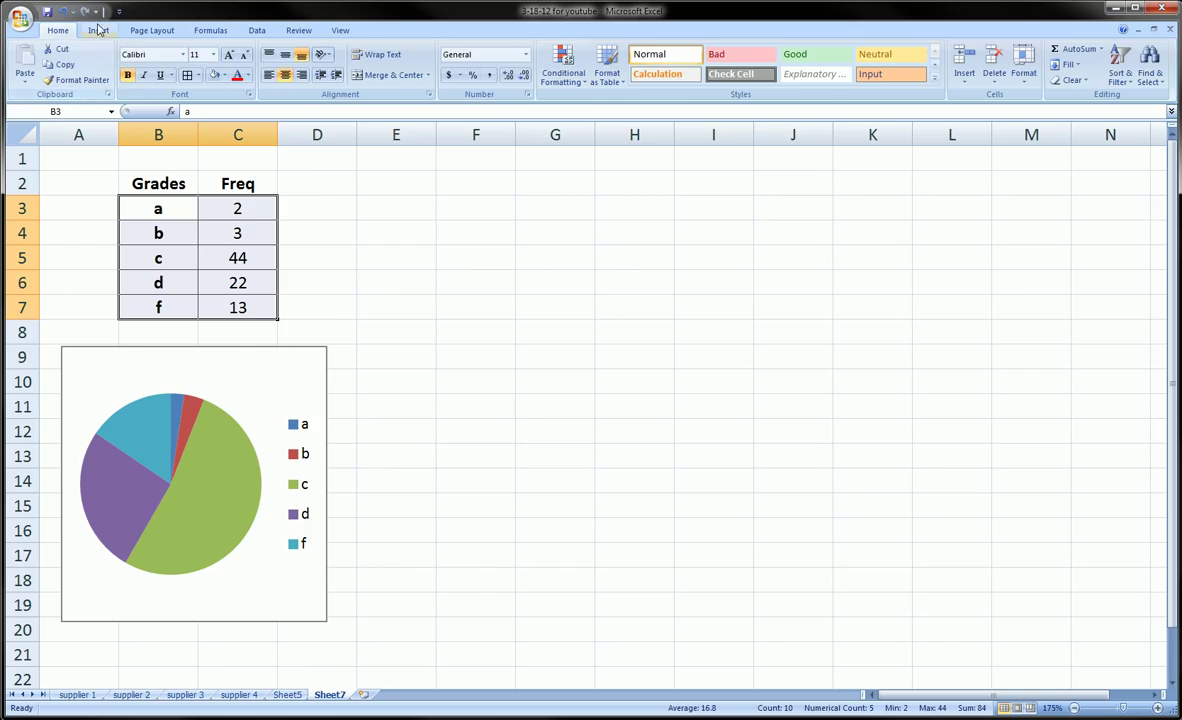
click(99, 29)
click(326, 66)
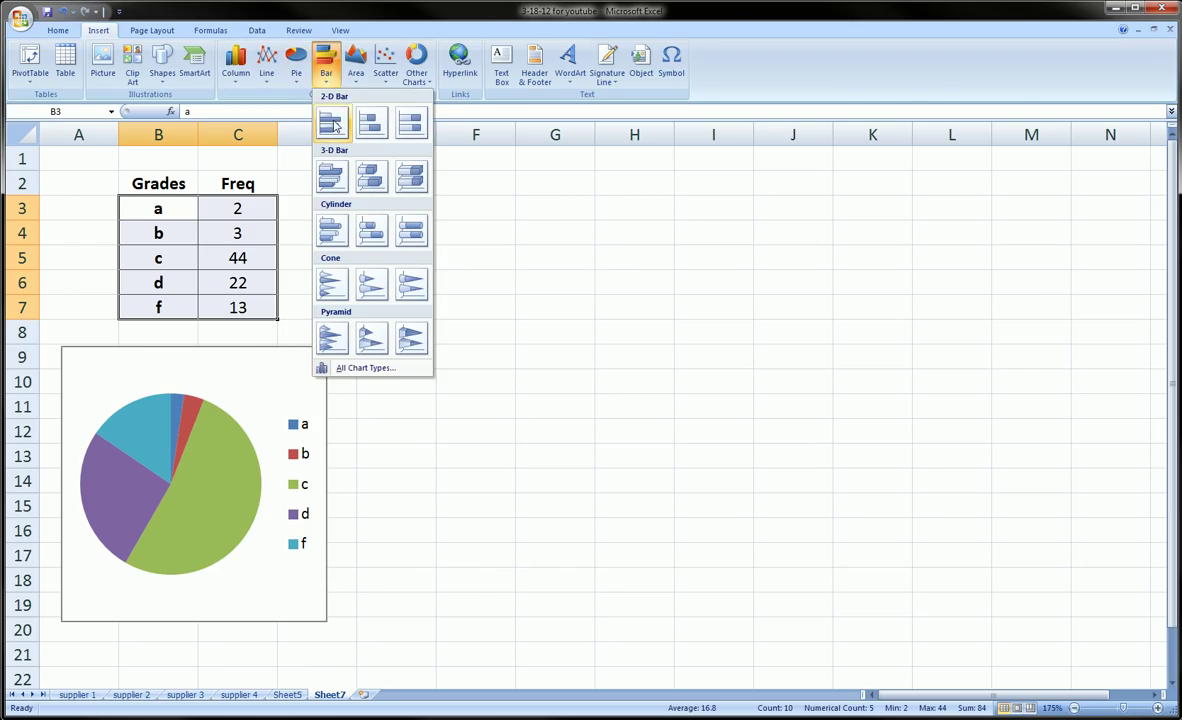
click(335, 123)
Step: Shrink the bar chart to about half its width and delete its Series1 legend
drag(919, 248, 607, 375)
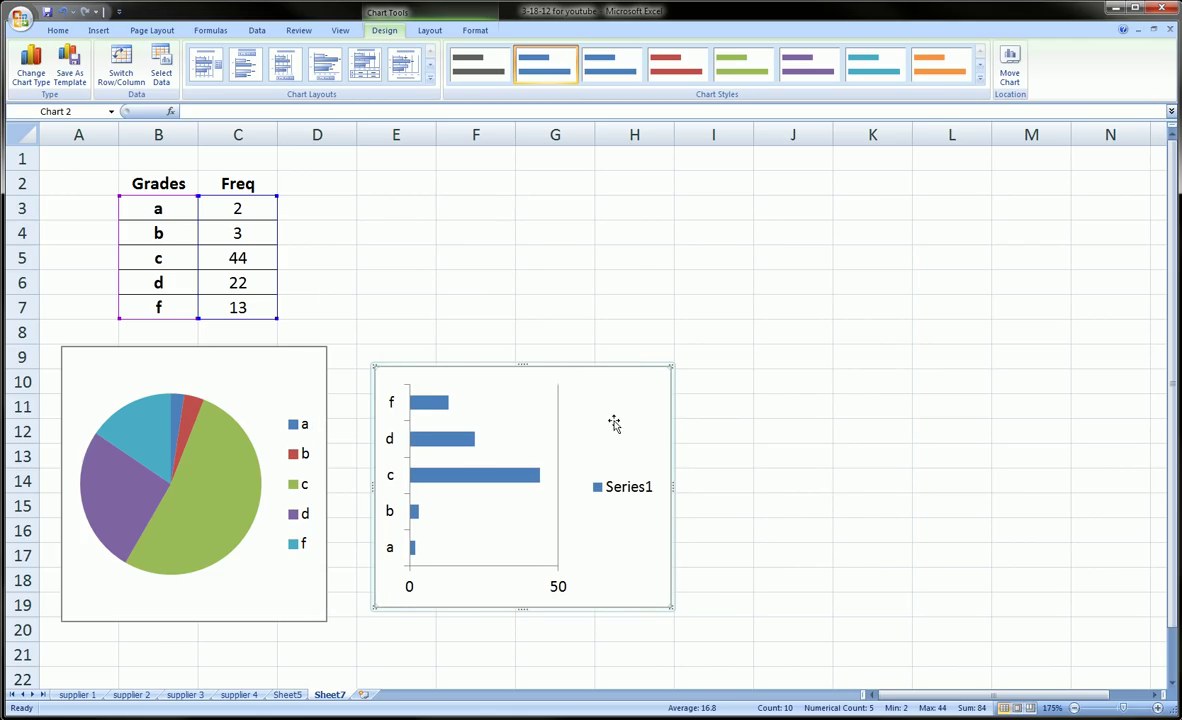
click(600, 487)
key(Delete)
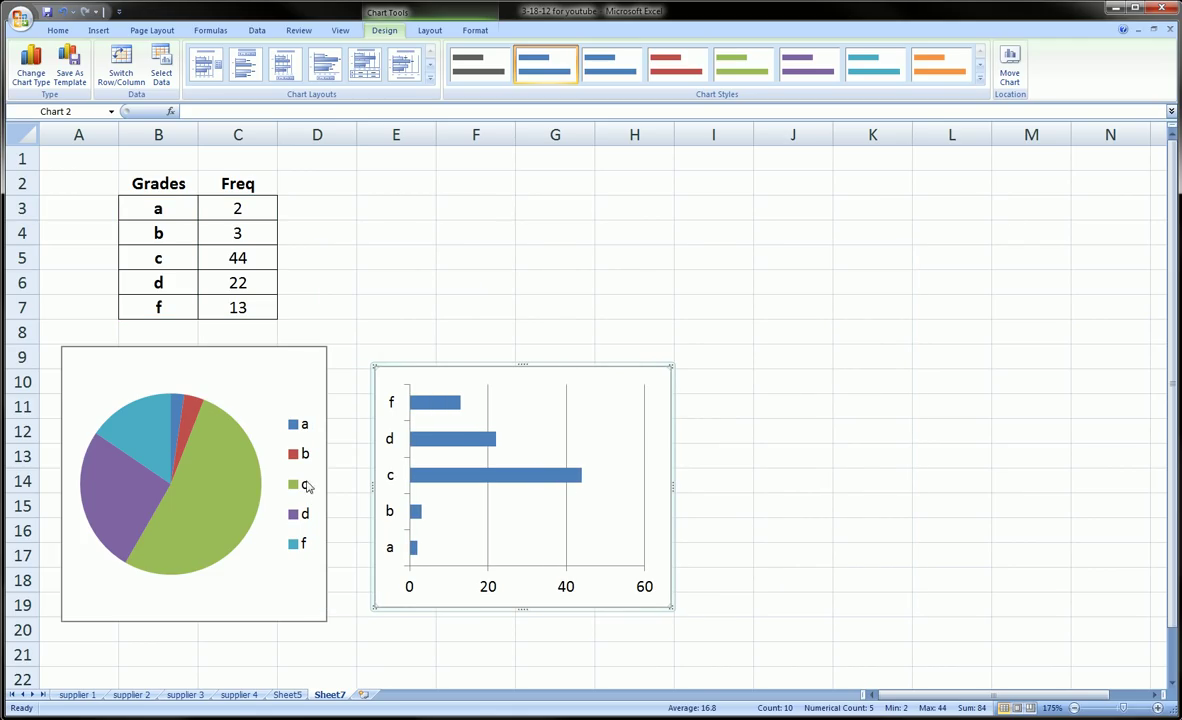
Step: Align the bar chart beside the pie chart and resize it to about the same height
mouse_move(669, 608)
mouse_down()
mouse_move(660, 612)
mouse_move(674, 627)
mouse_up()
drag(534, 369, 503, 346)
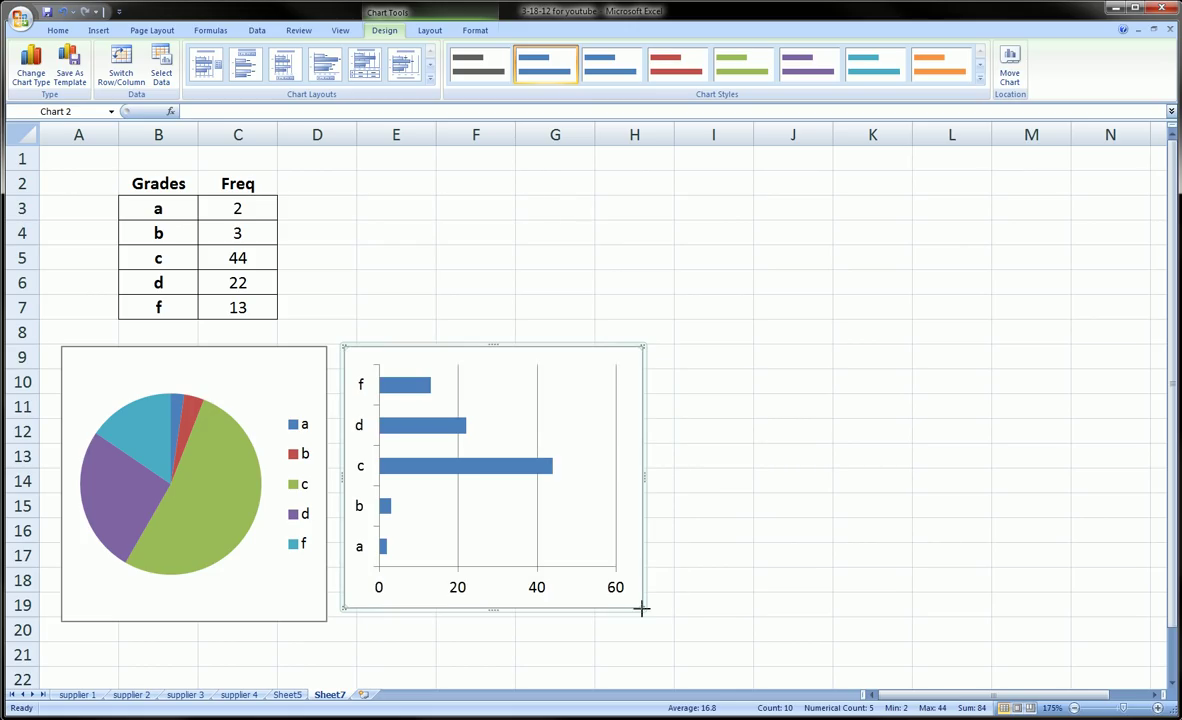
drag(645, 615, 648, 617)
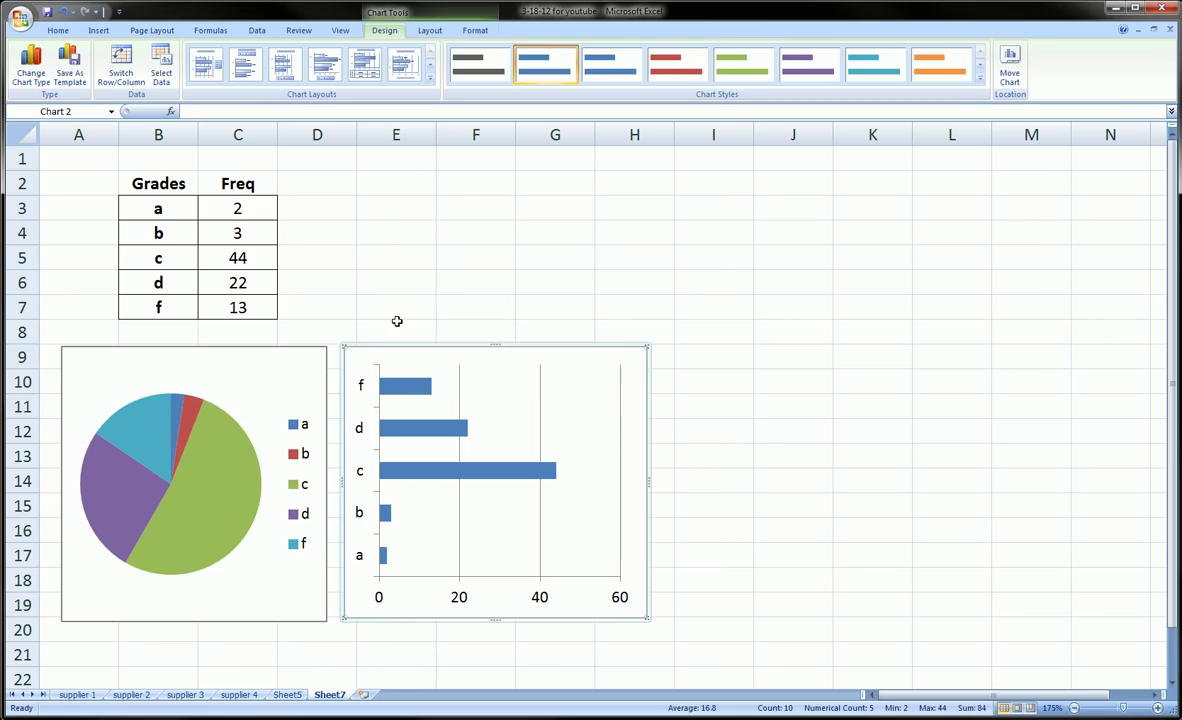
click(395, 326)
Step: Enter the formula =REPT(B3,C3) in cell D3 to repeat the grade letter by its frequency
click(308, 207)
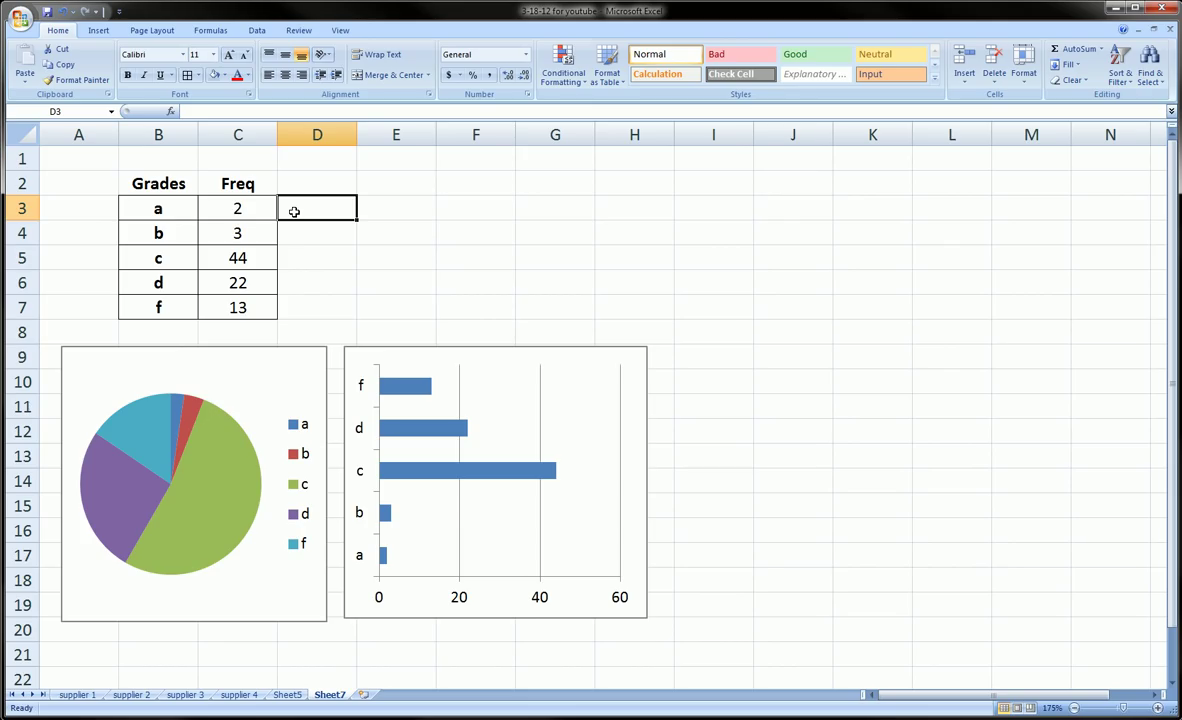
click(295, 252)
click(297, 212)
text(=)
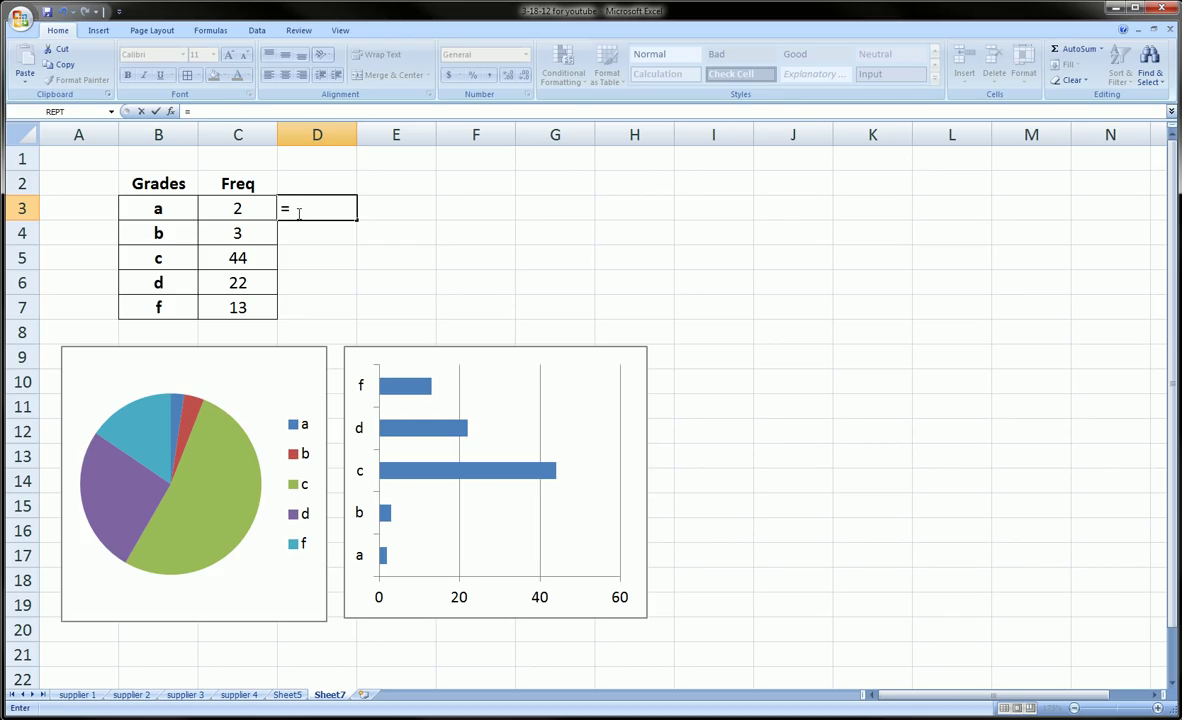
text(rept()
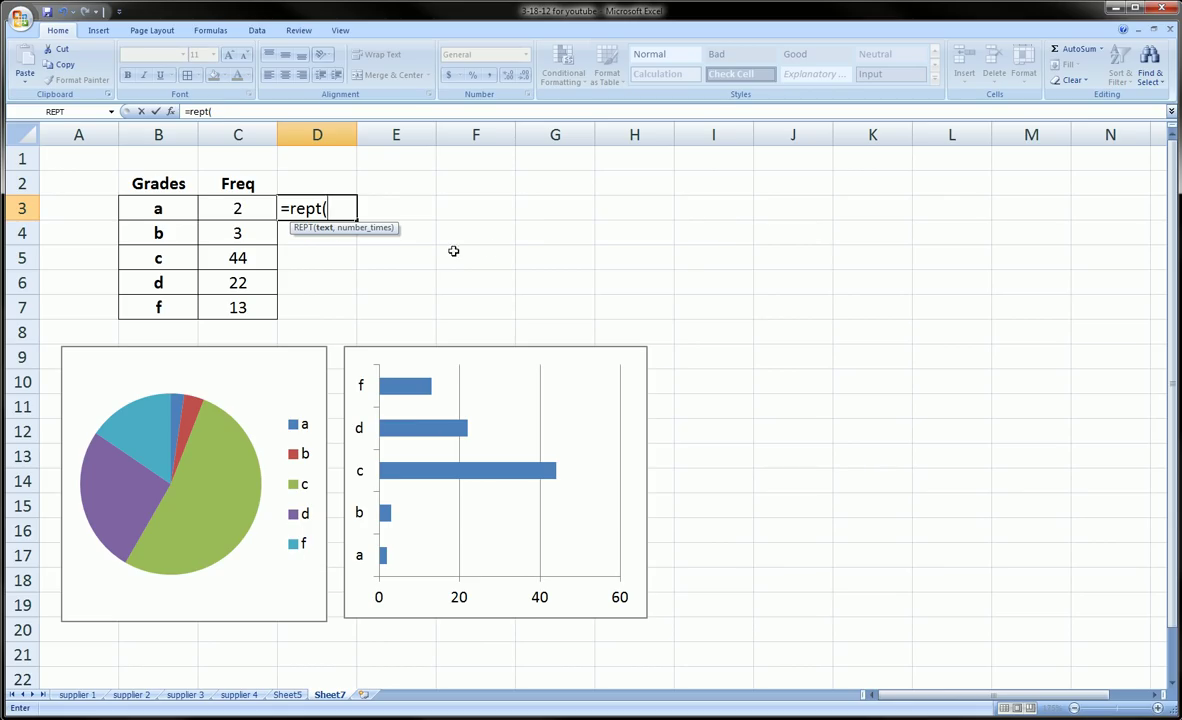
click(160, 210)
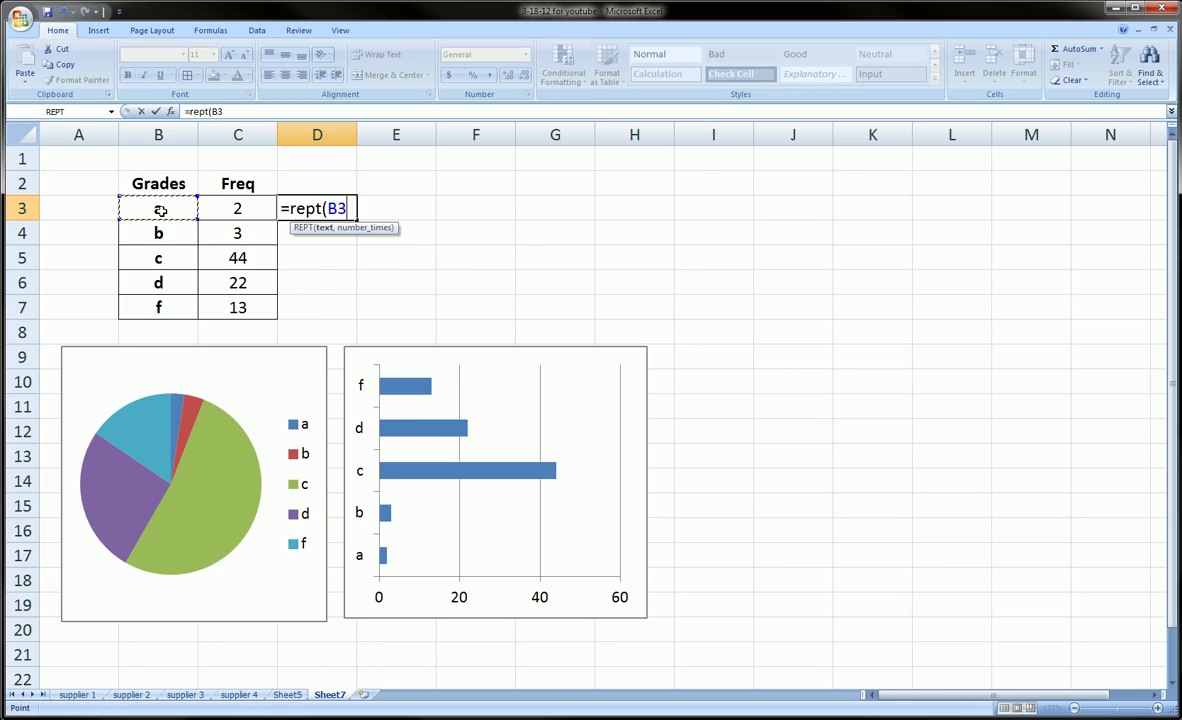
text(,)
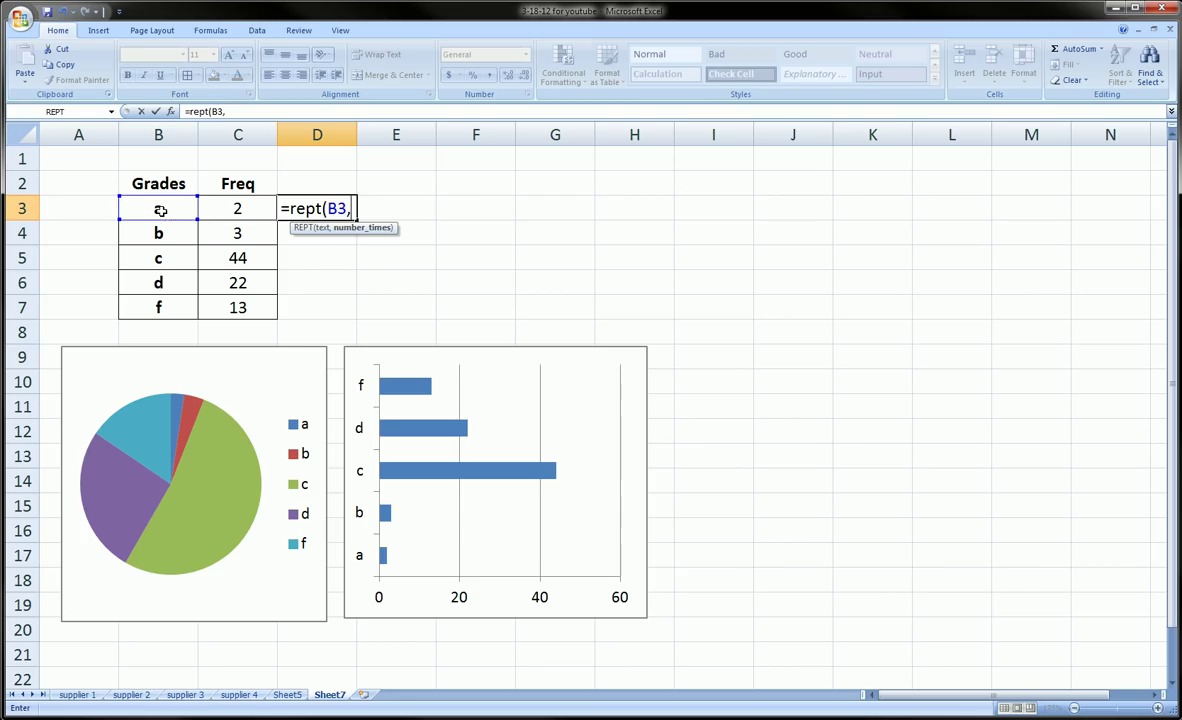
click(230, 208)
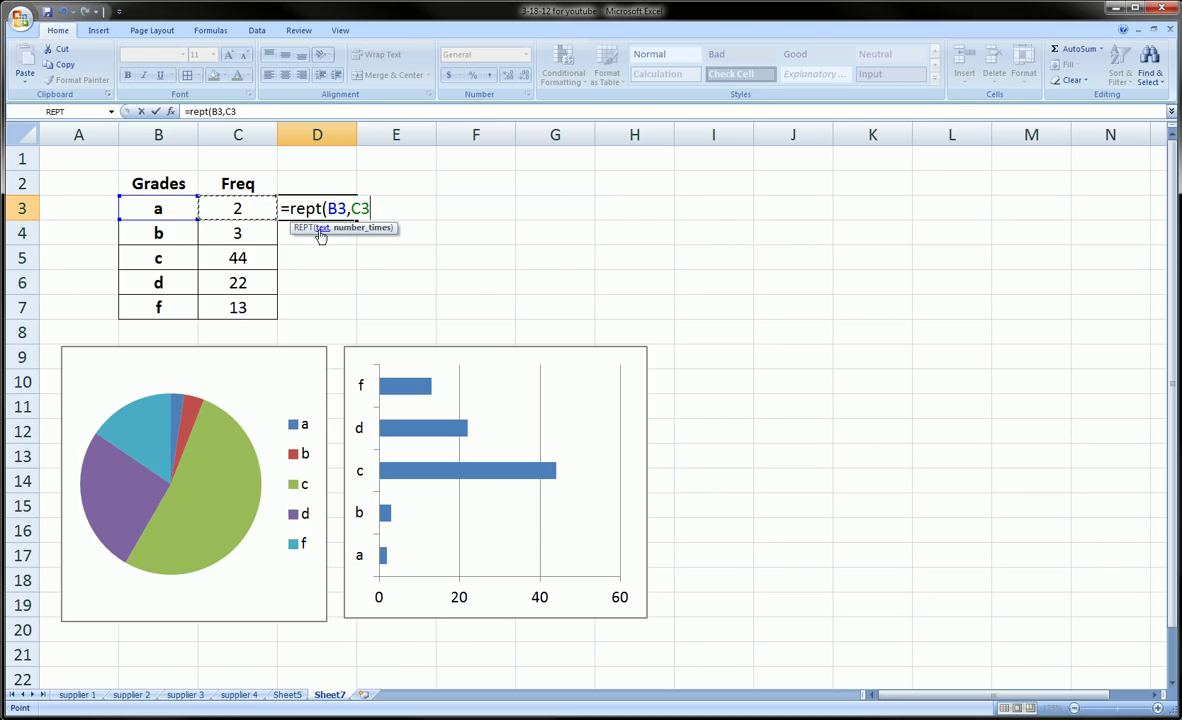
text())
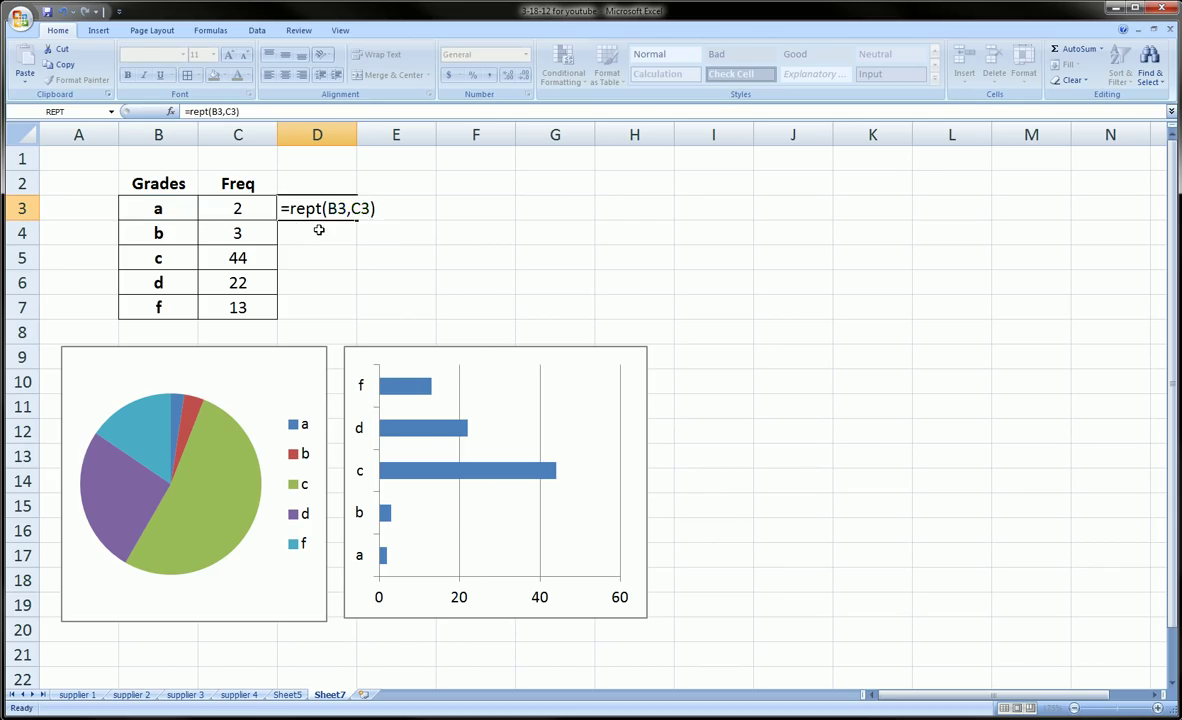
key(Return)
Step: Fill the REPT formula from D3 down through D7 for the remaining grades
click(306, 210)
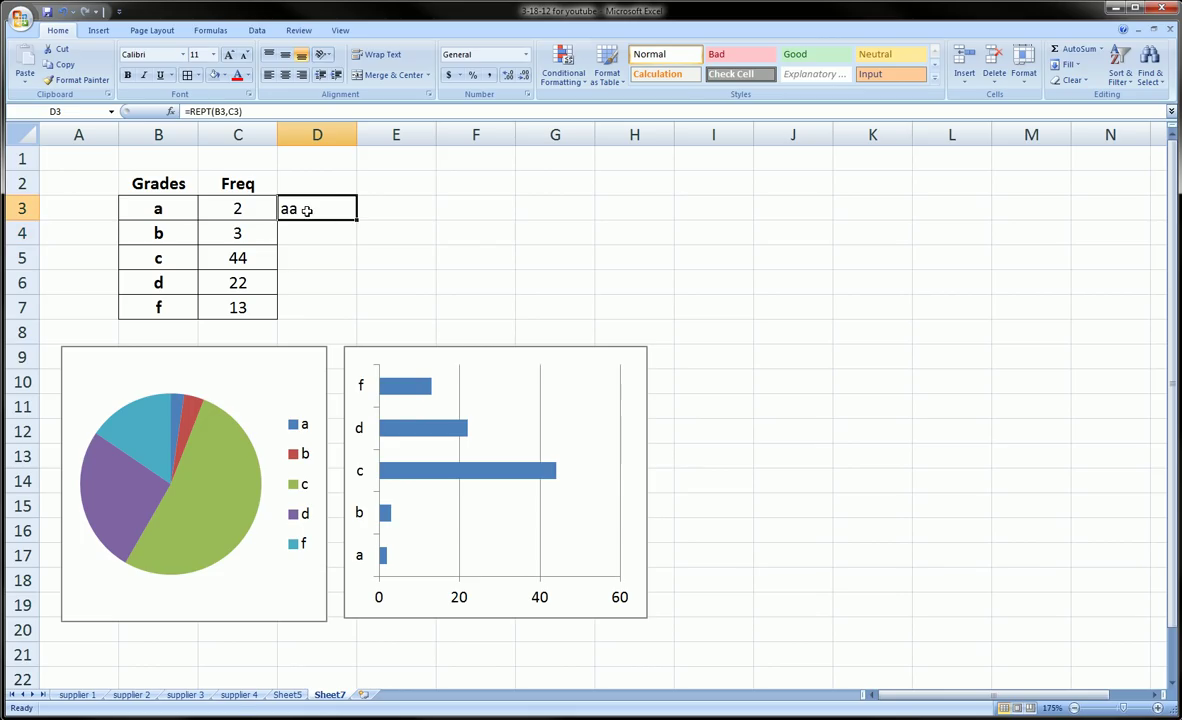
drag(356, 220, 361, 241)
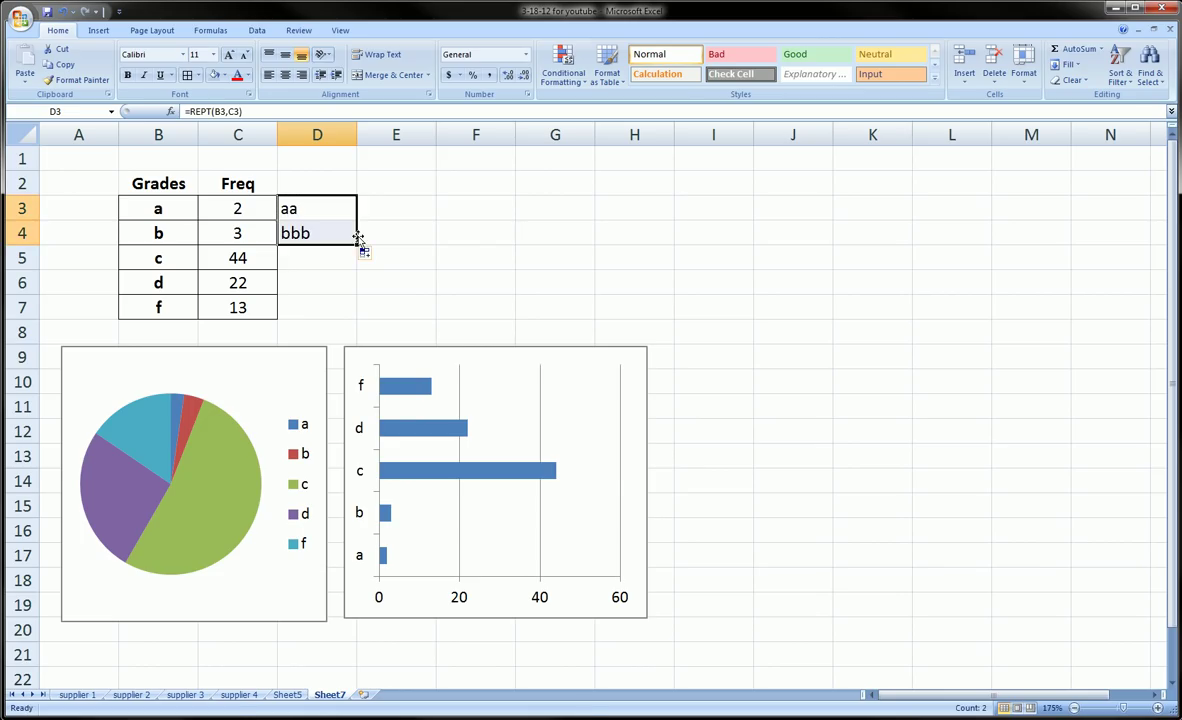
click(160, 229)
click(233, 233)
click(314, 233)
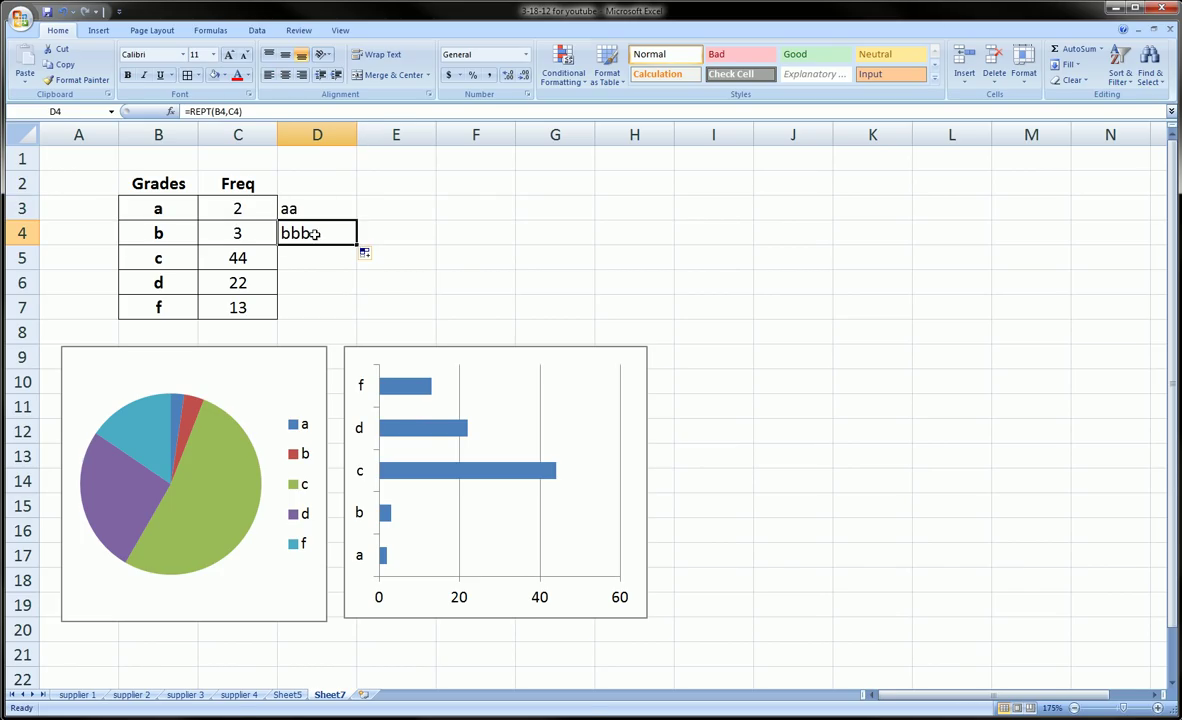
drag(357, 248, 356, 316)
click(678, 332)
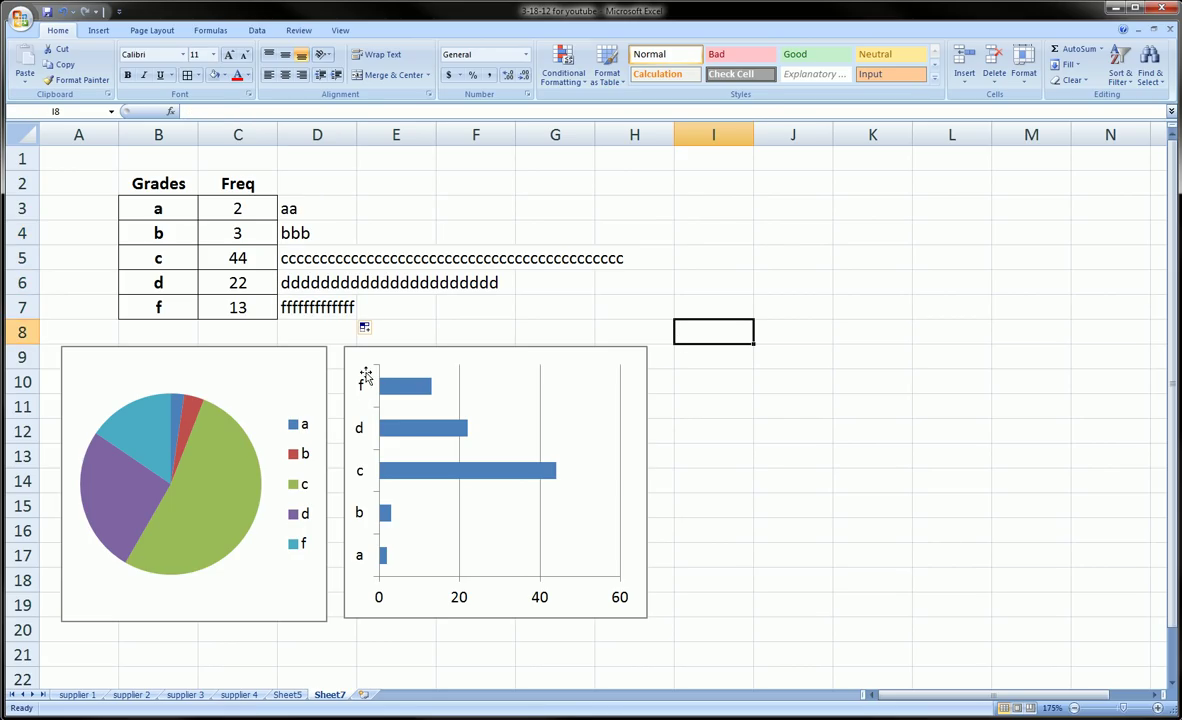
Step: Reassign cells B3:B7 as the category axis labels of the bar chart
click(365, 358)
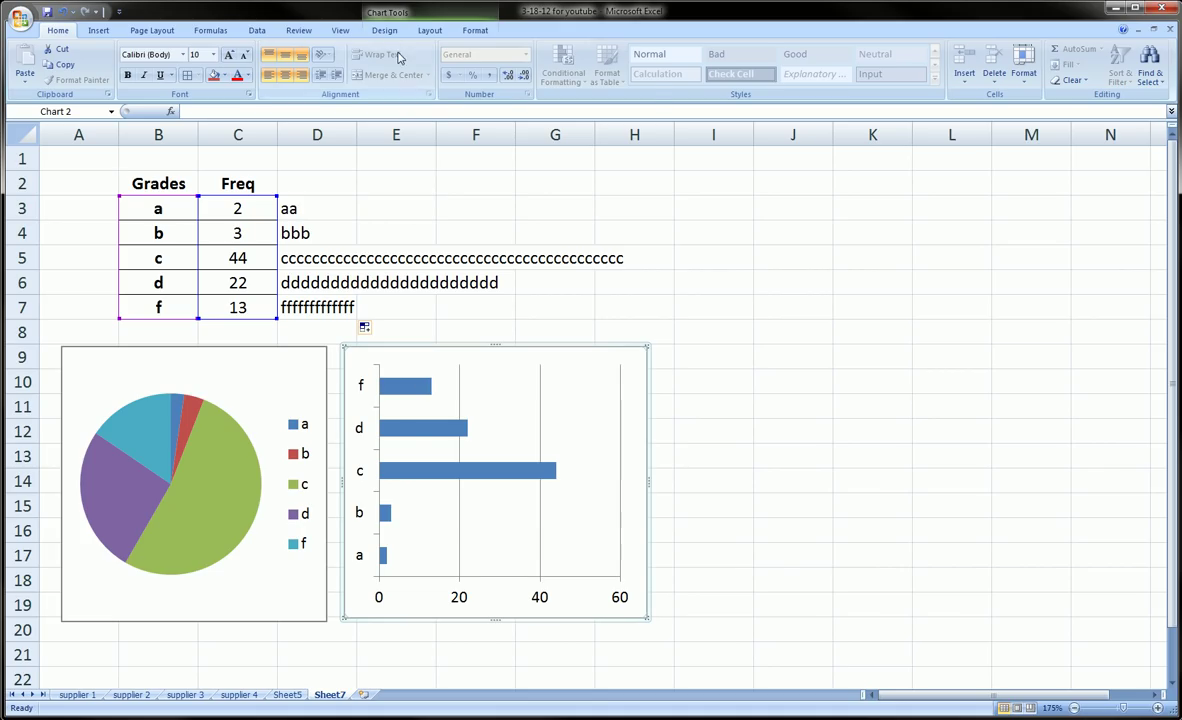
click(429, 30)
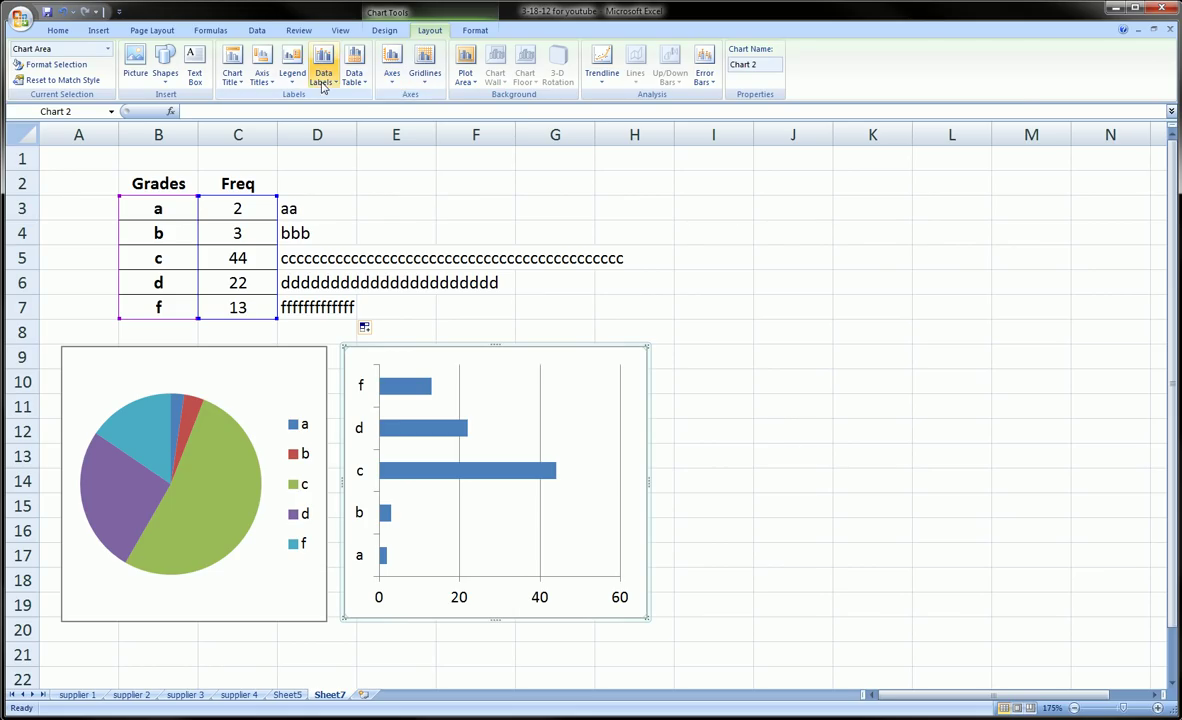
click(386, 30)
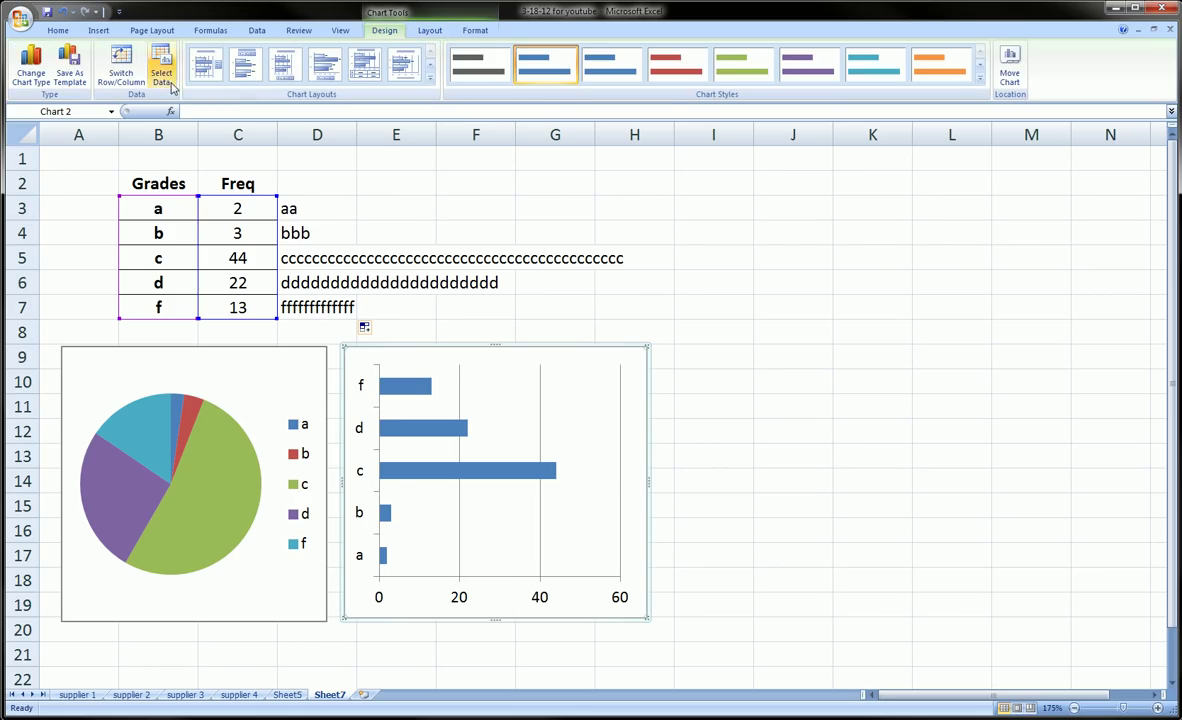
click(161, 68)
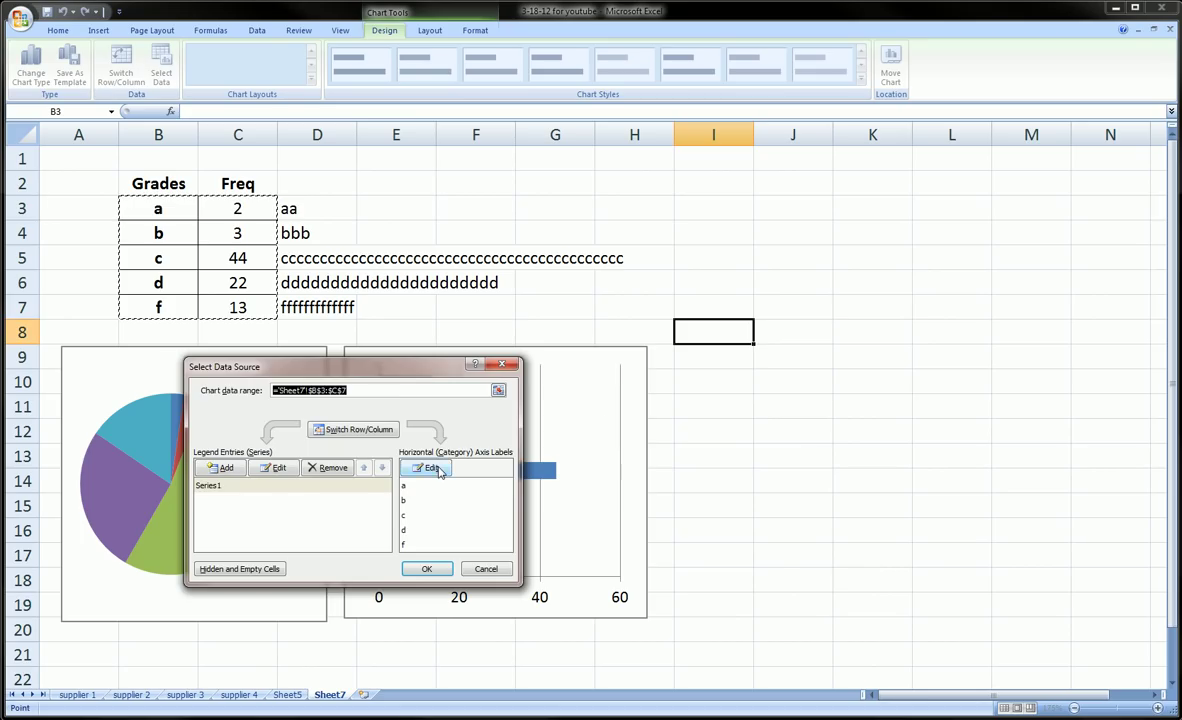
click(427, 468)
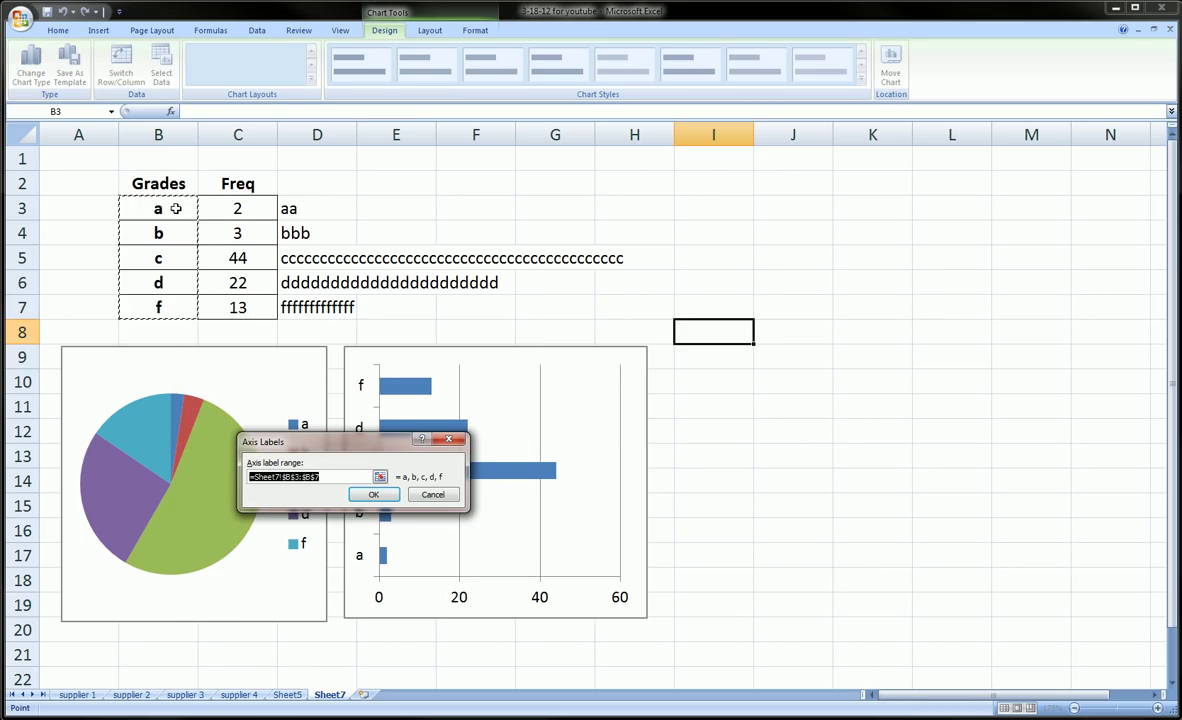
key(BackSpace)
drag(176, 205, 176, 307)
click(378, 494)
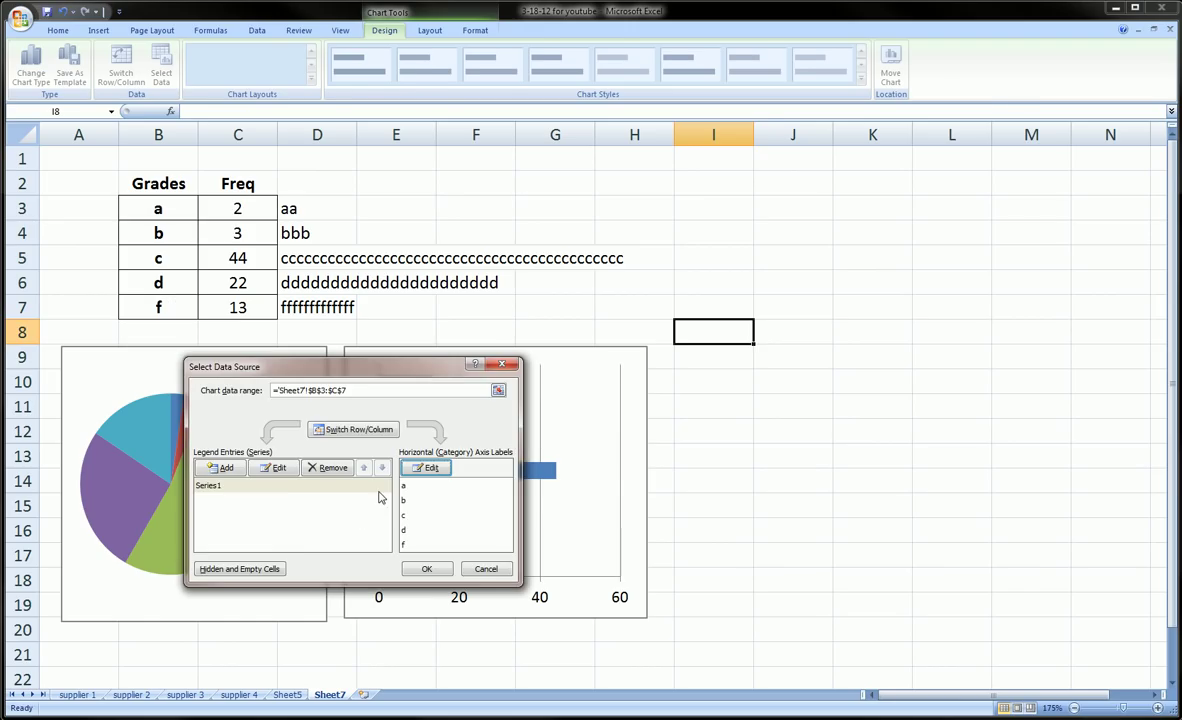
click(418, 565)
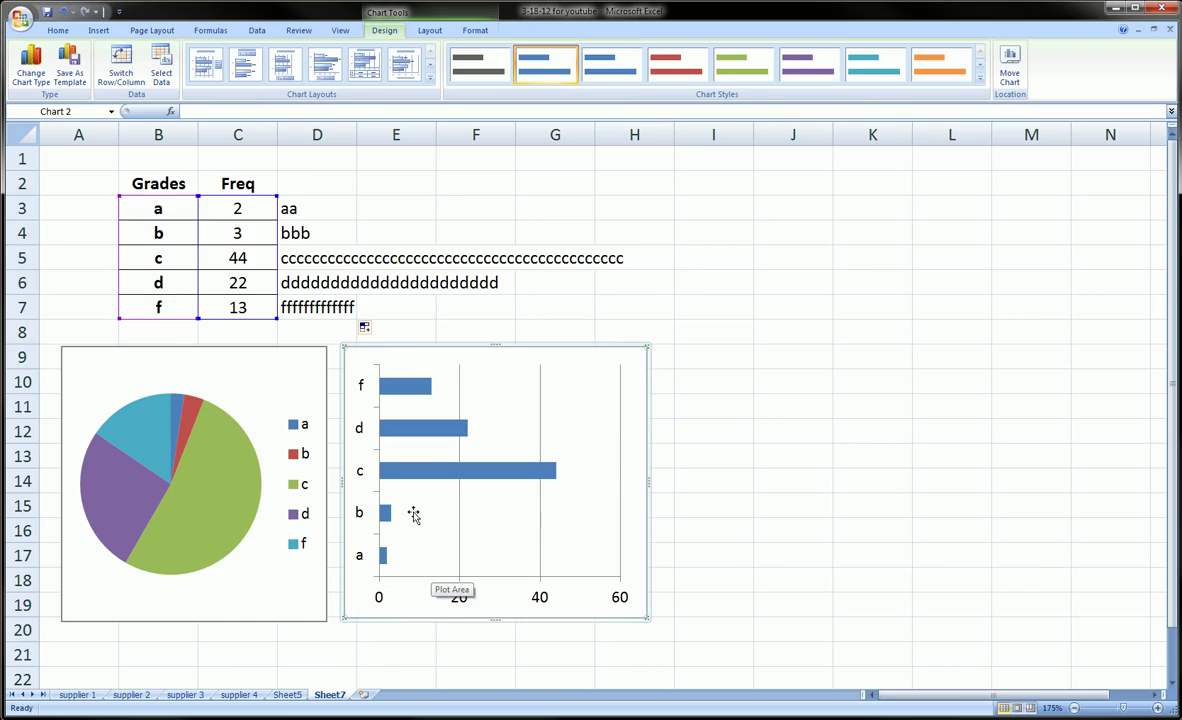
Step: Format the bar chart's vertical axis to list its categories in reverse order
right_click(363, 510)
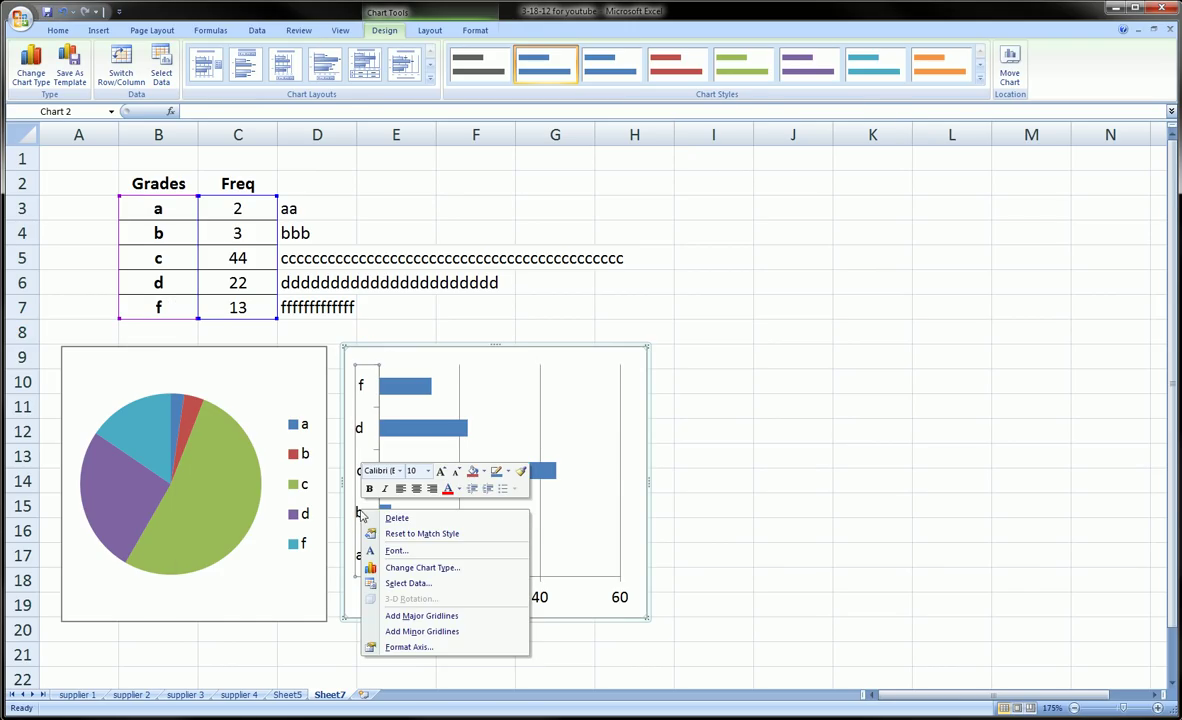
click(409, 647)
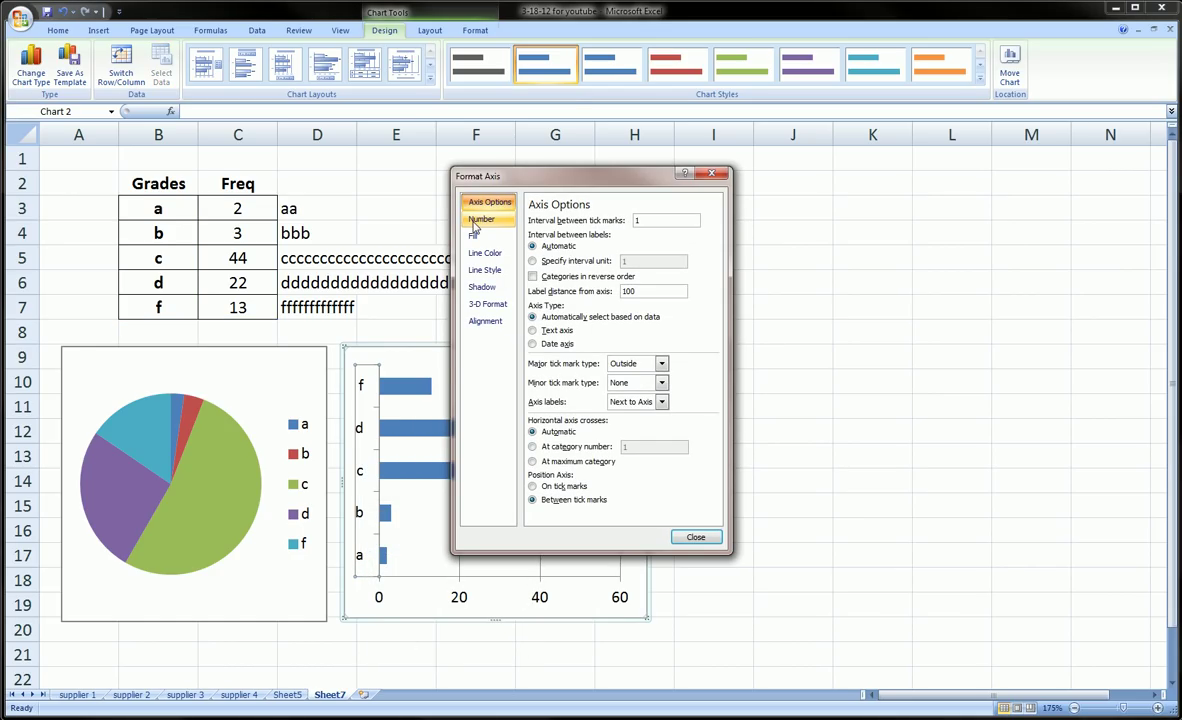
click(532, 277)
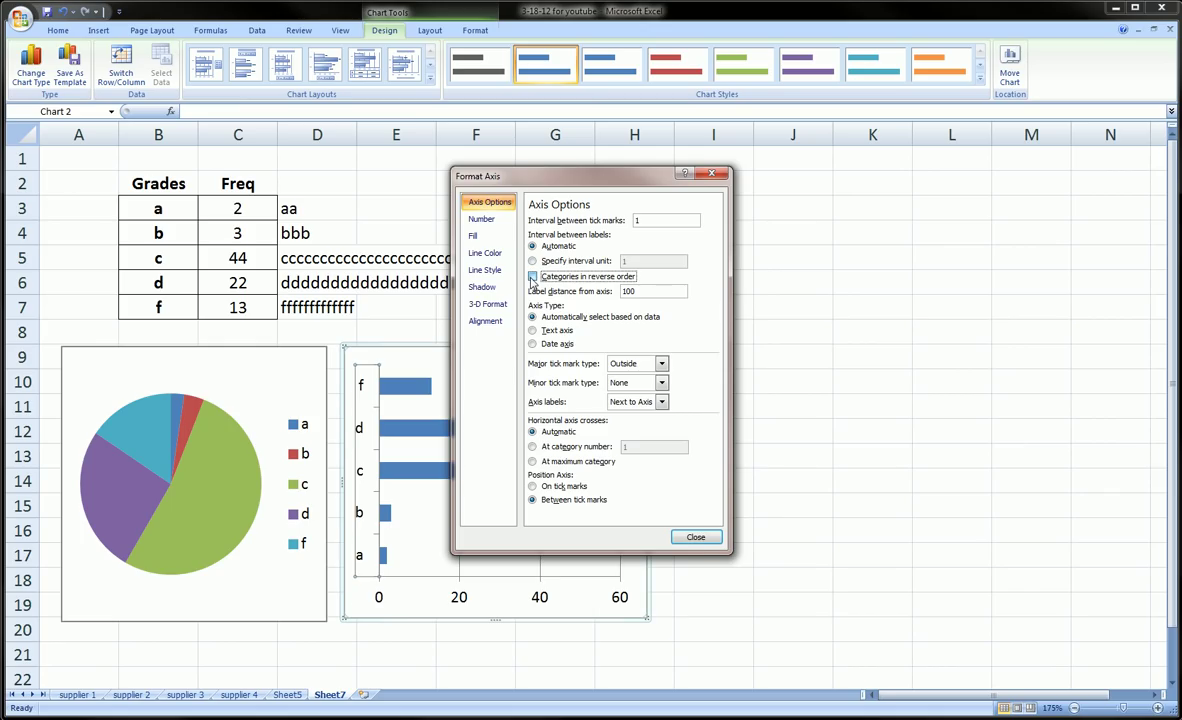
click(695, 537)
click(760, 578)
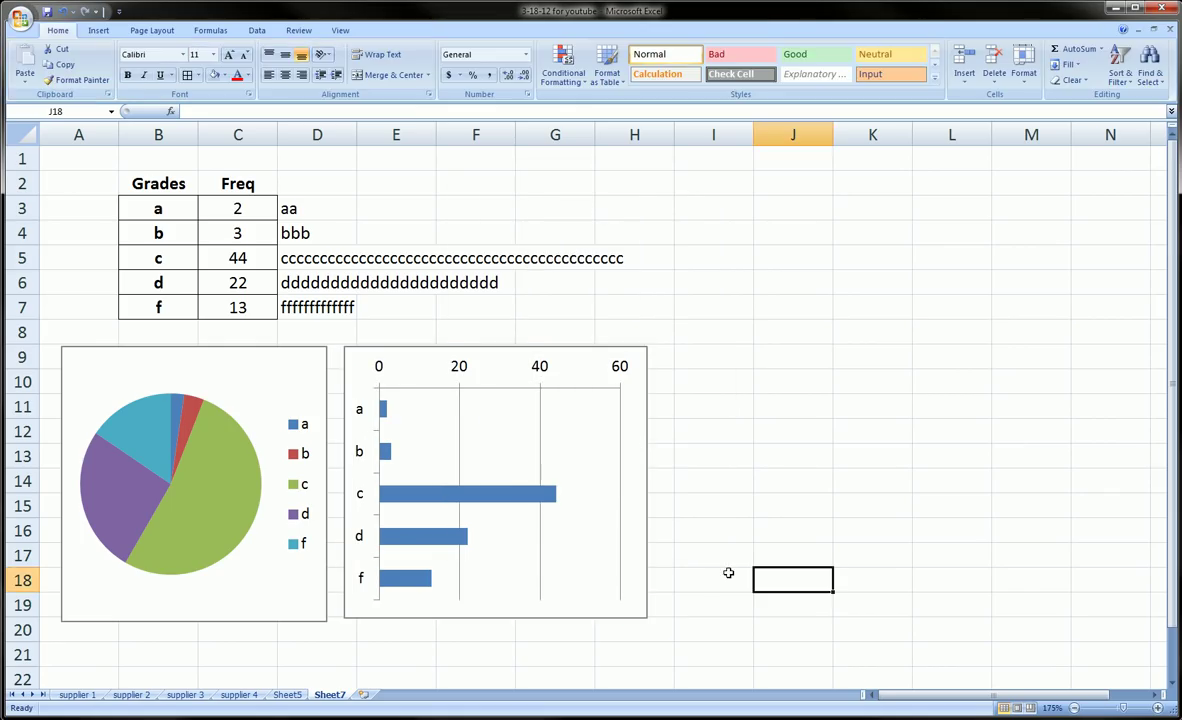
Step: Move the bar chart directly beneath the repeated letters in column D and the pie chart to about columns J through M
click(551, 377)
drag(551, 377, 455, 351)
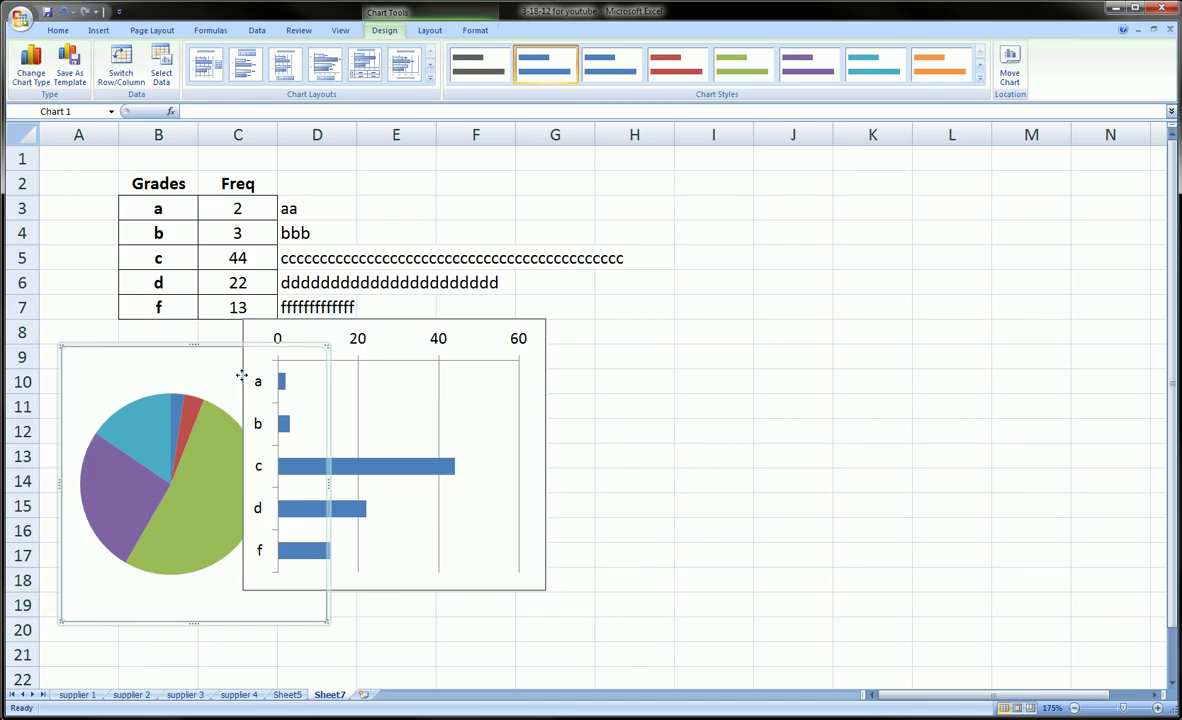
drag(215, 347, 961, 321)
drag(477, 338, 488, 346)
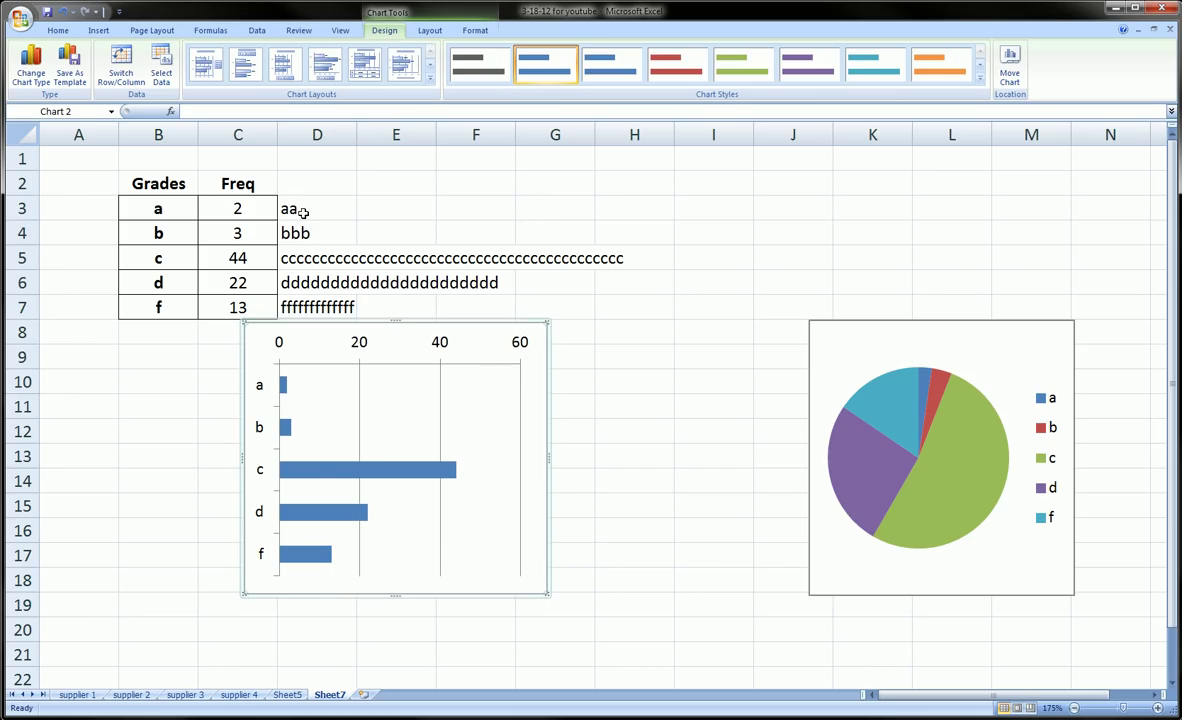
Step: Delete the horizontal value axis labels from the bar chart
click(615, 396)
click(362, 344)
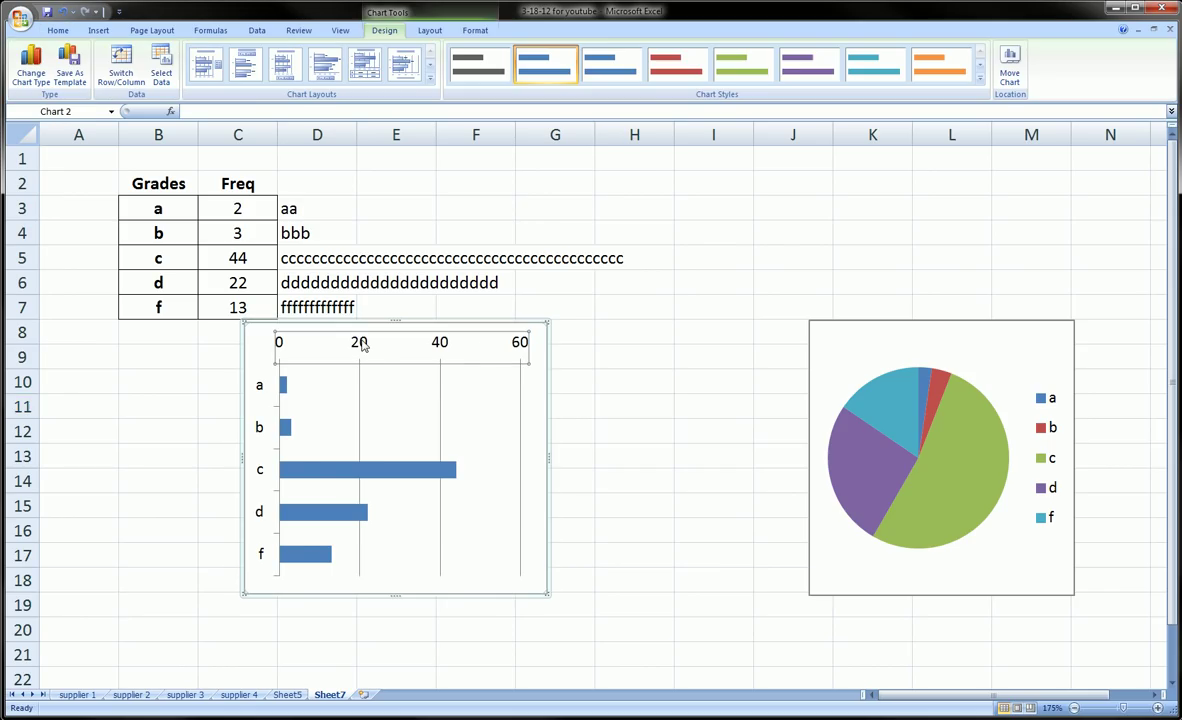
key(Delete)
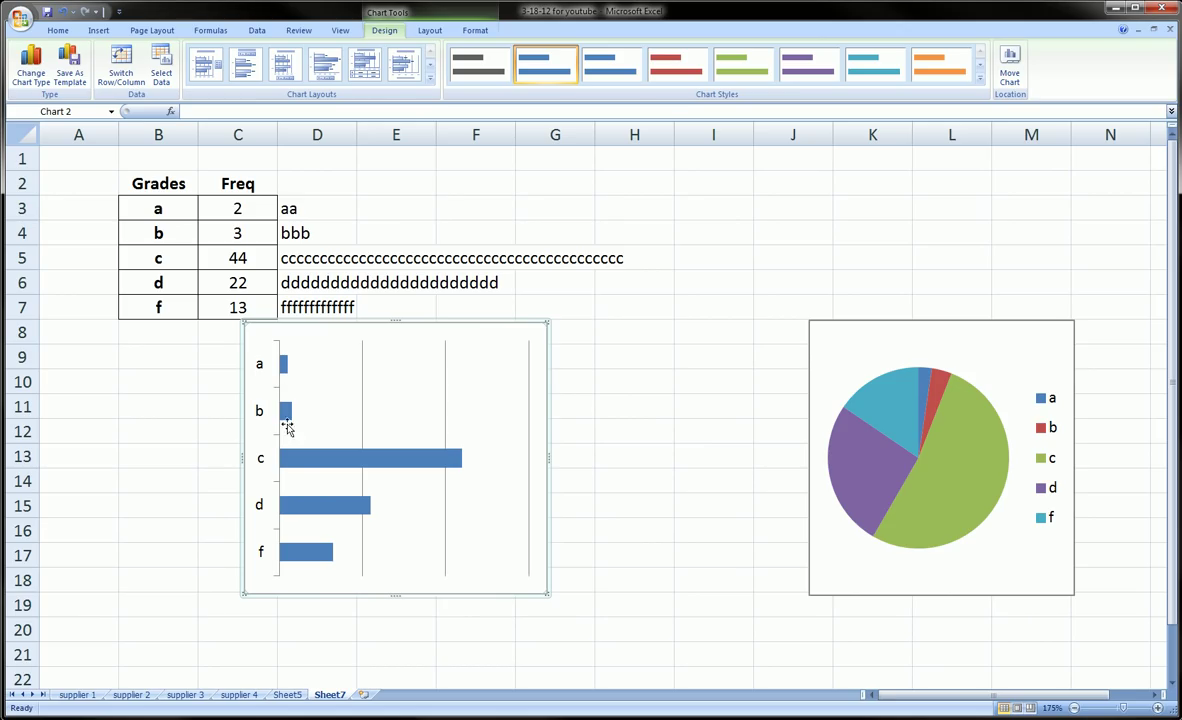
Step: Compare the bars with the repeated letters in column D, and examine the grades, frequencies and REPT formulas in D3 and D5
mouse_move(286, 420)
mouse_move(461, 464)
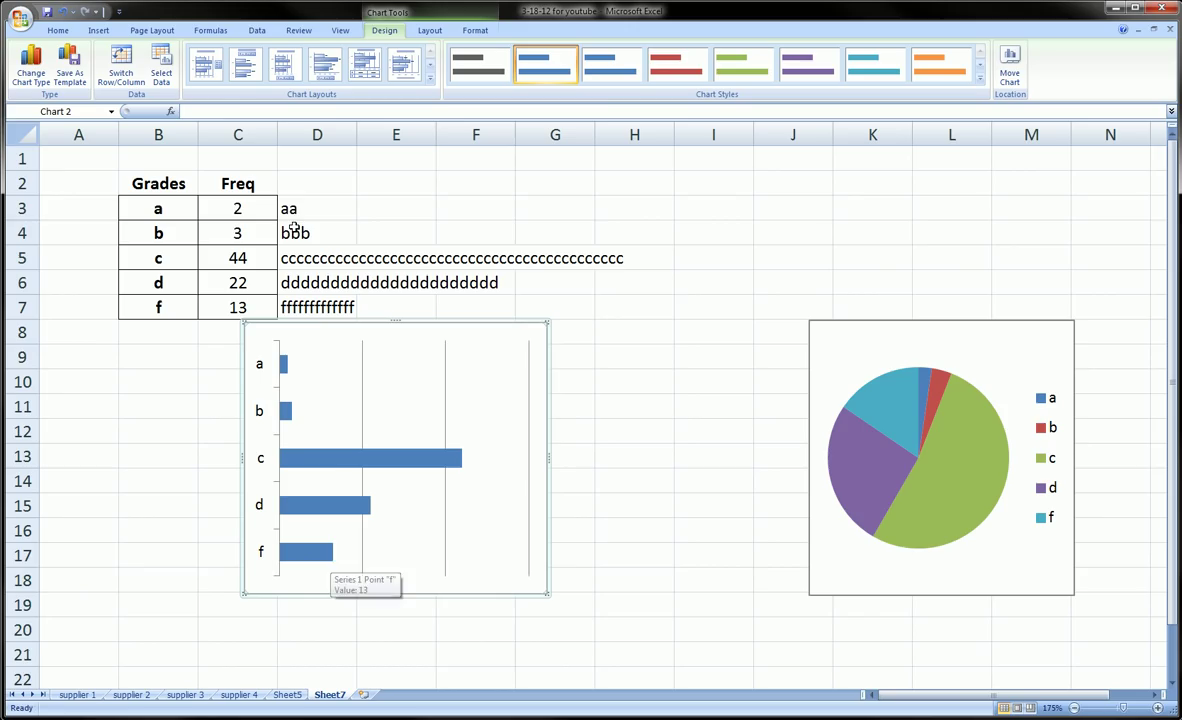
drag(454, 417, 672, 290)
drag(512, 346, 514, 344)
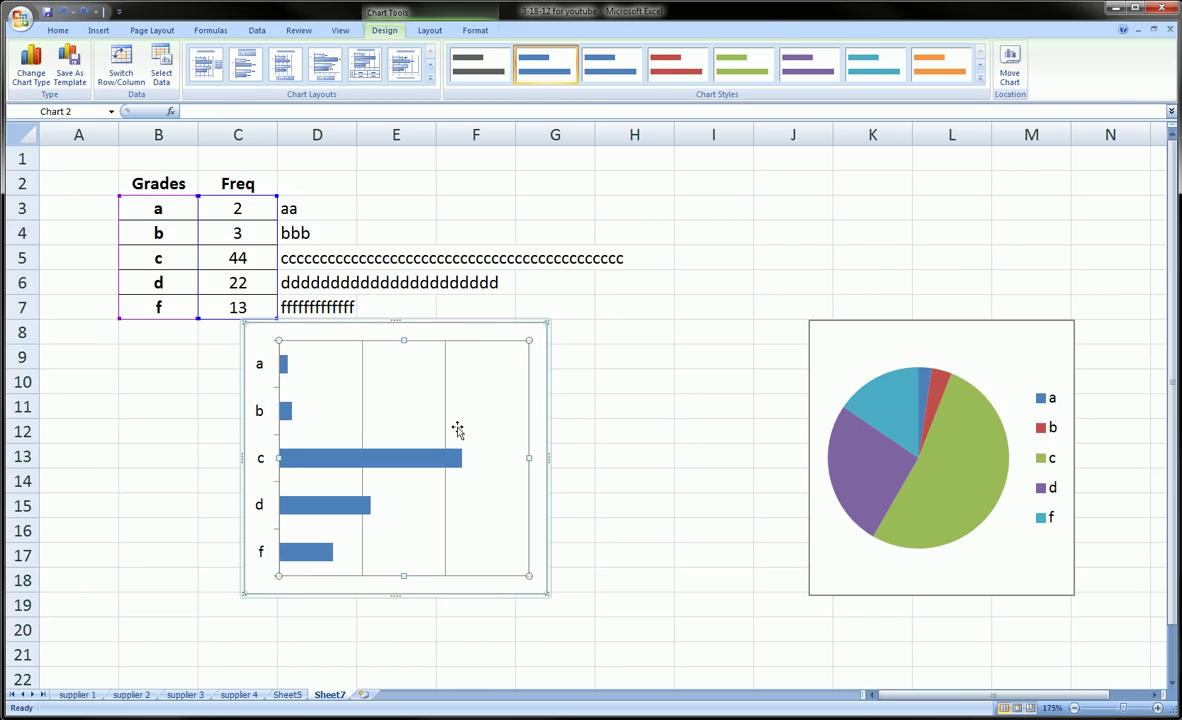
click(175, 392)
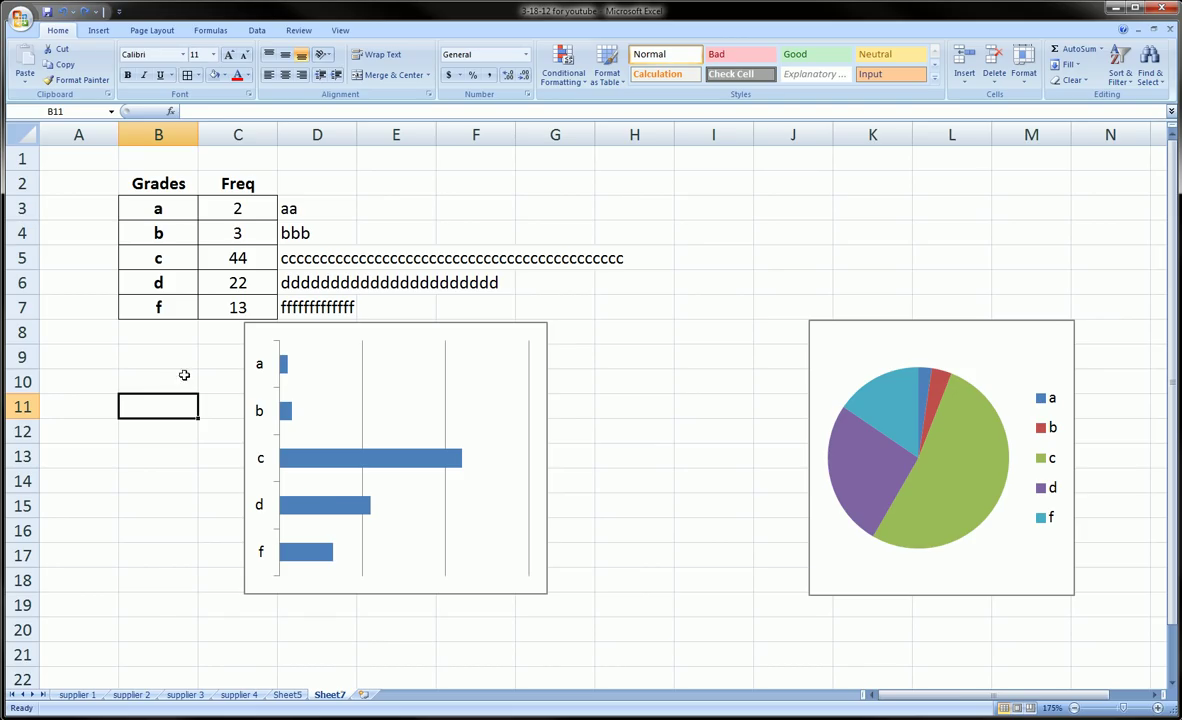
drag(160, 205, 187, 542)
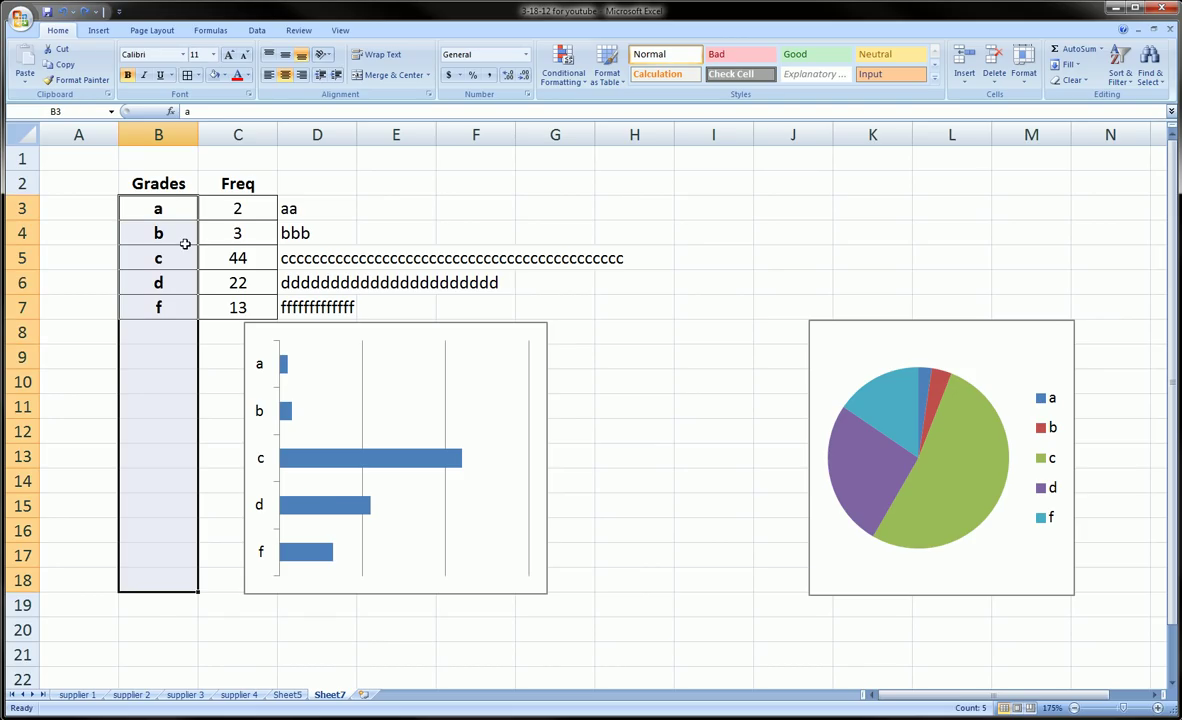
drag(235, 204, 244, 605)
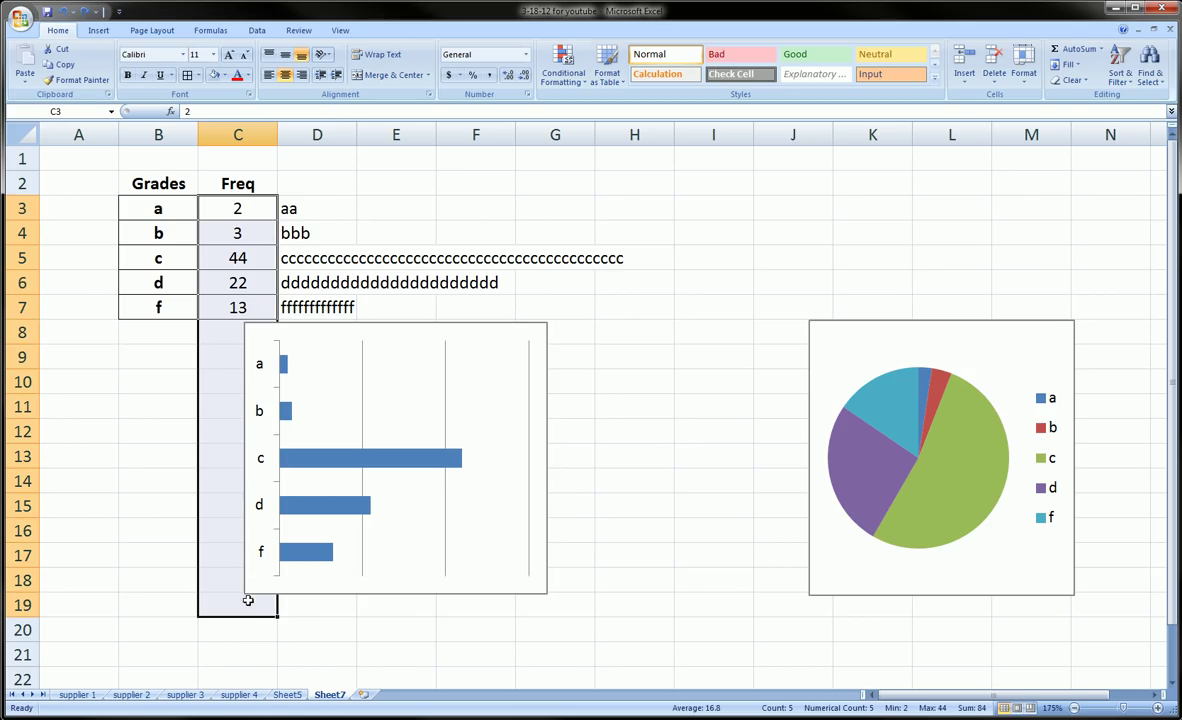
click(240, 200)
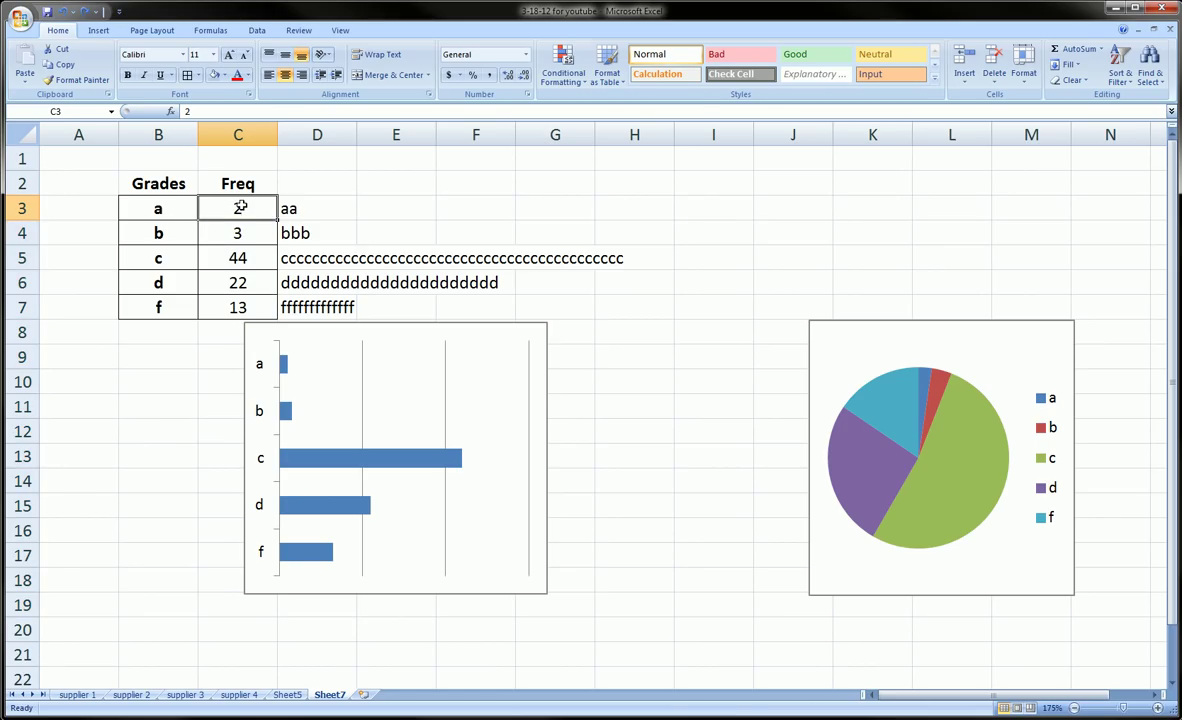
click(165, 215)
drag(168, 217, 150, 562)
click(309, 207)
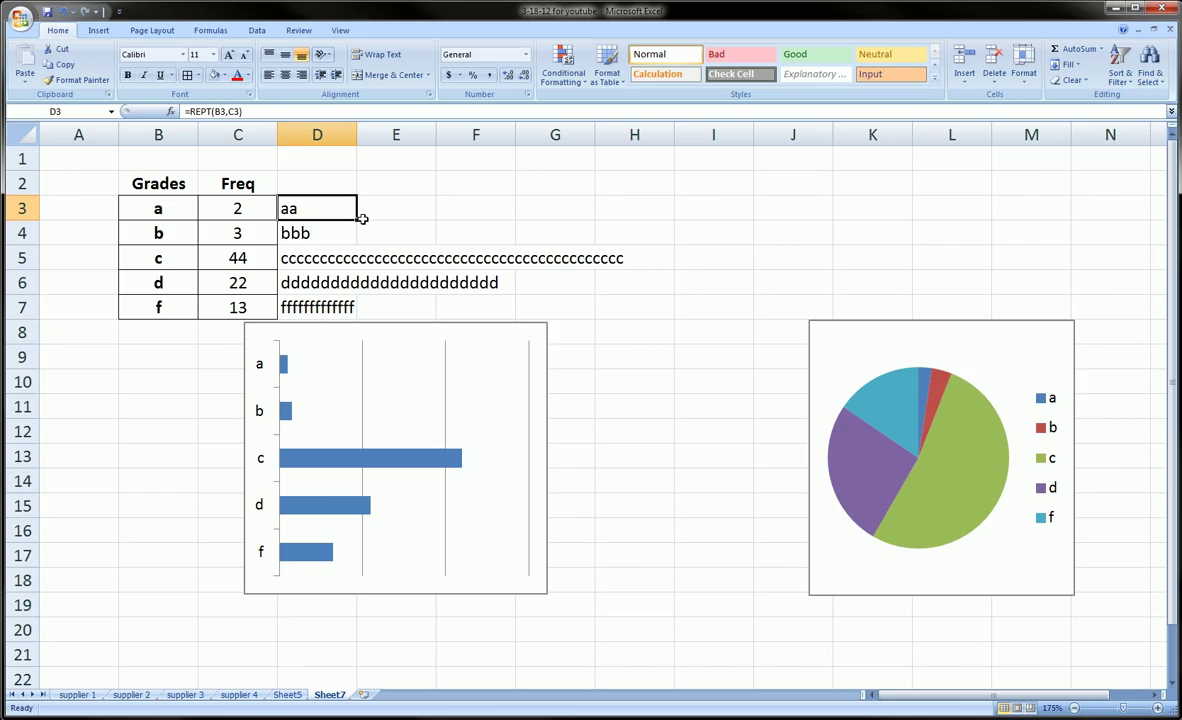
click(305, 256)
drag(292, 208, 326, 259)
click(326, 259)
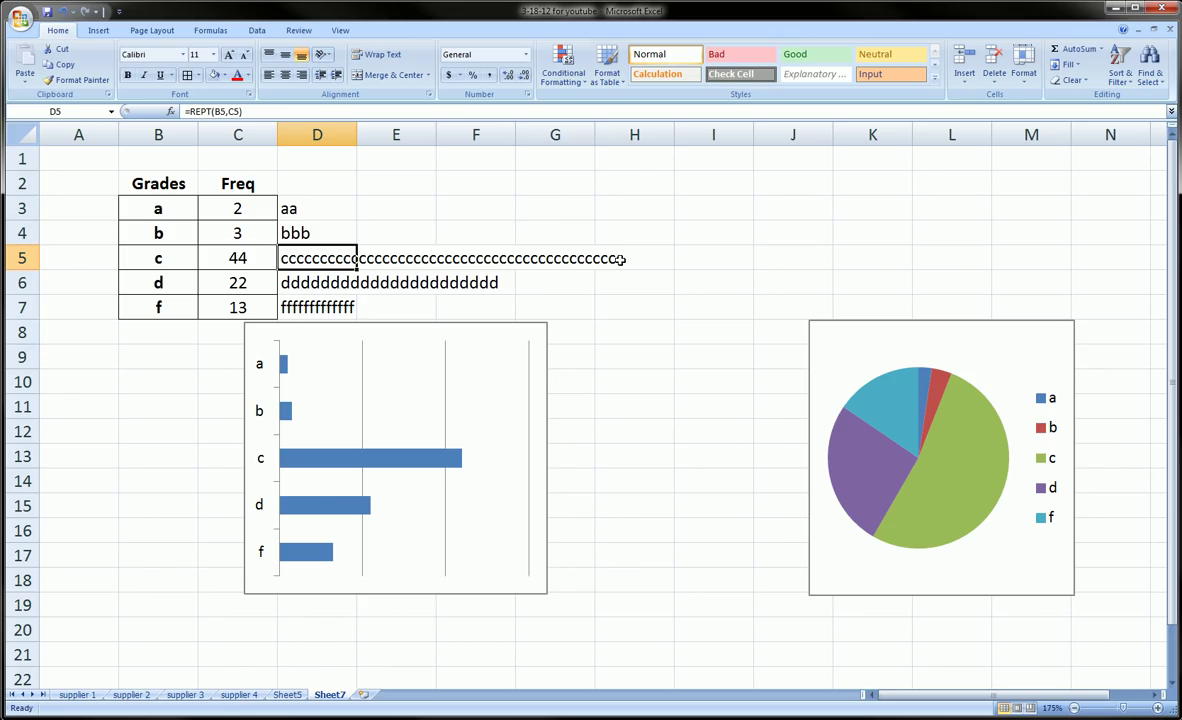
click(240, 257)
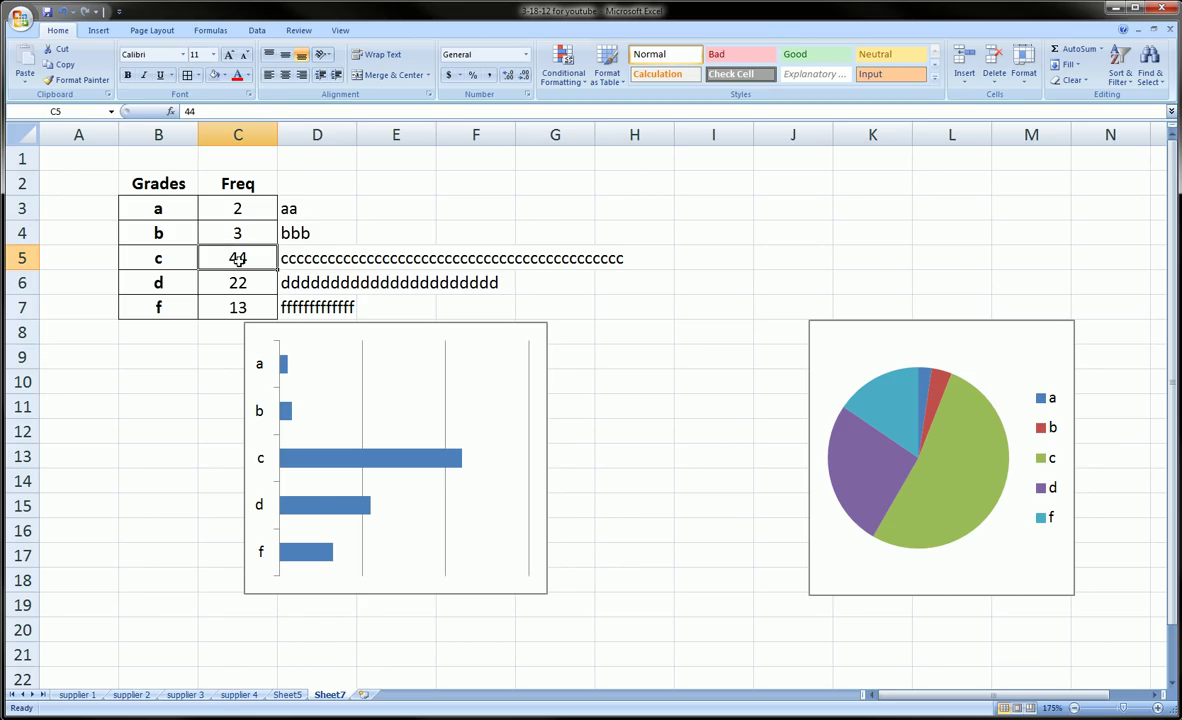
click(329, 256)
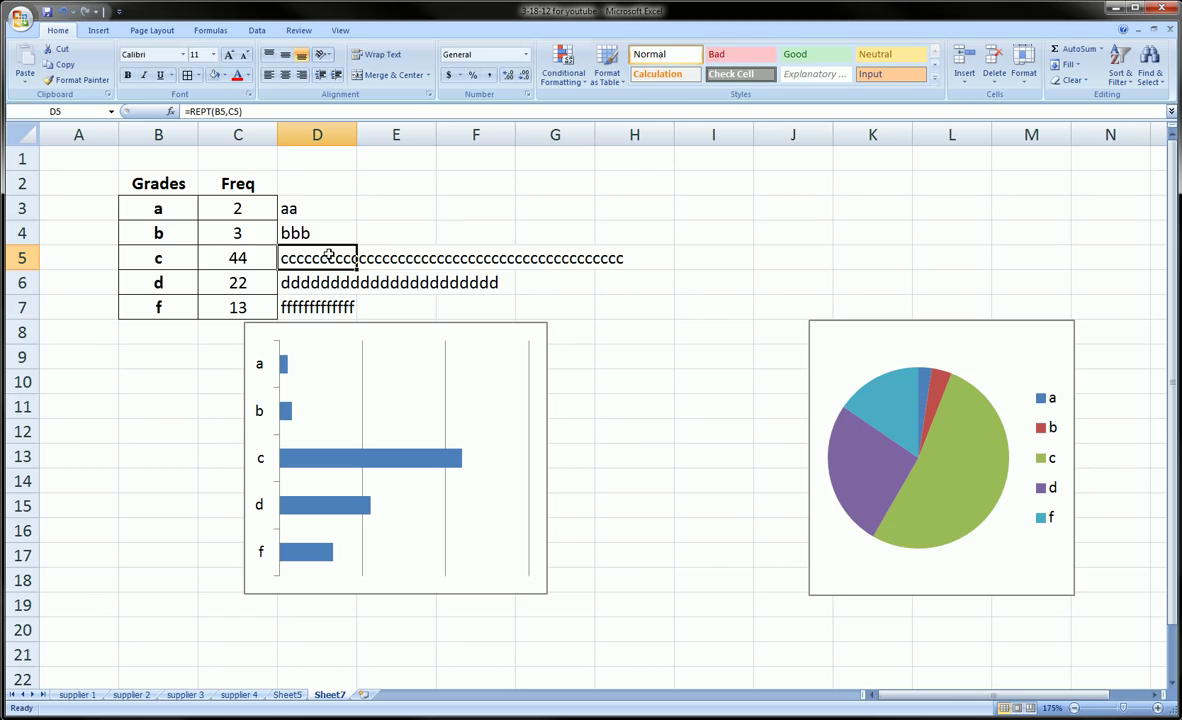